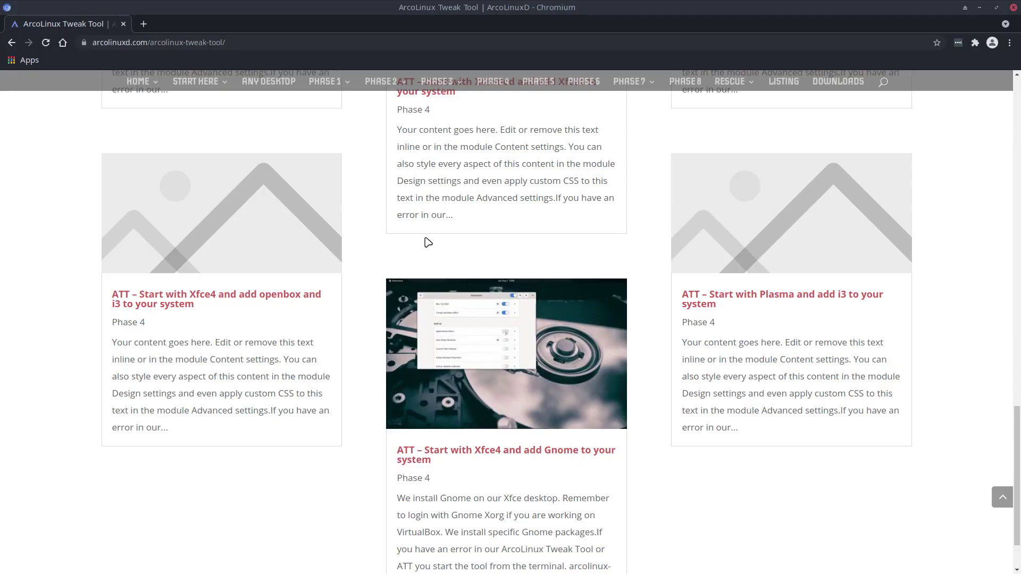
# Scroll up the arcolinuxd.com Tweak Tool article list to reveal the 'Start with Cinnamon and add qtile' card
pyautogui.scroll(1, 462, 205)
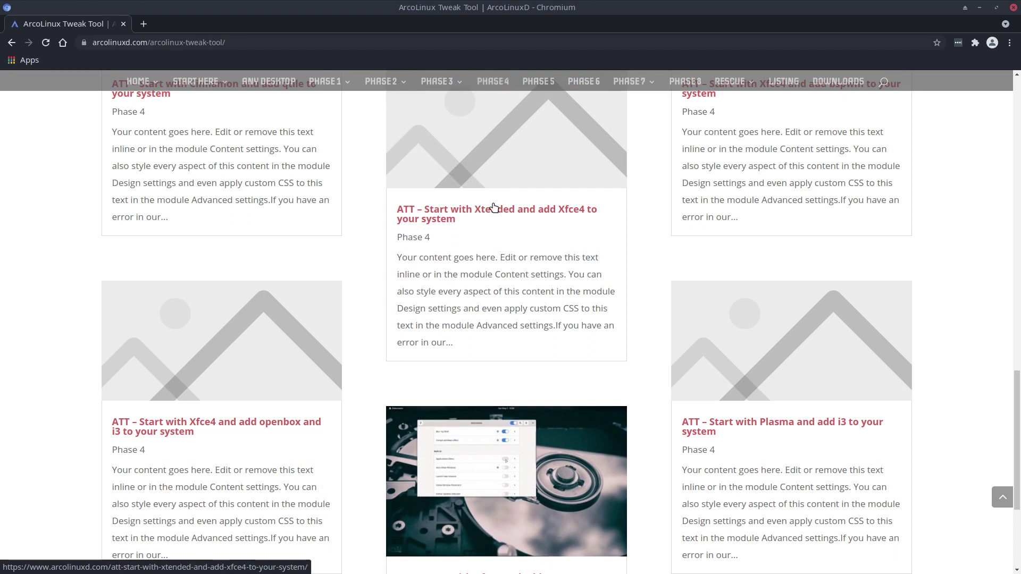
pyautogui.scroll(2, 494, 207)
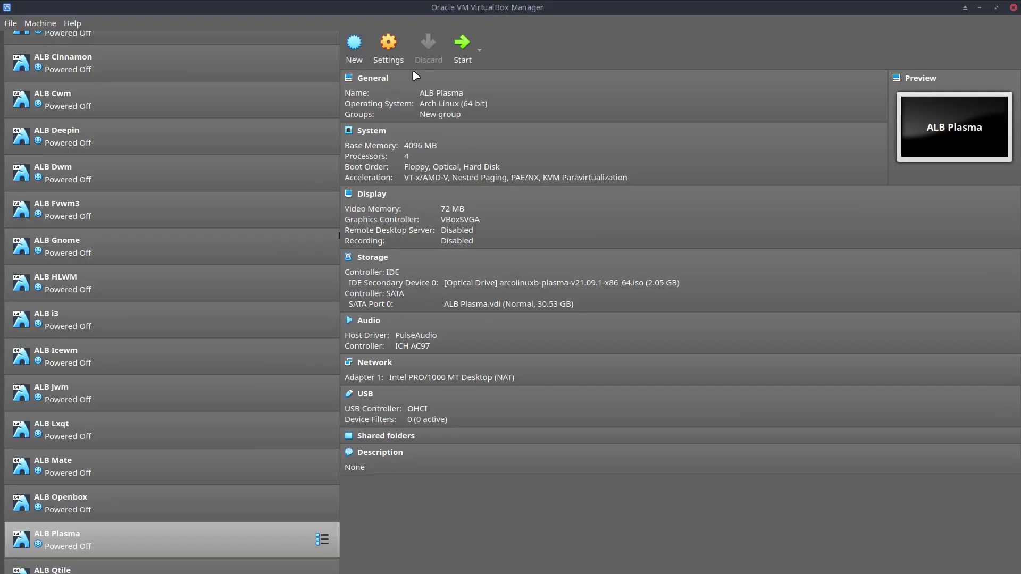
# Select ALB Cinnamon in the VirtualBox VM list and start it
pyautogui.scroll(-3, 191, 257)
pyautogui.scroll(2, 192, 321)
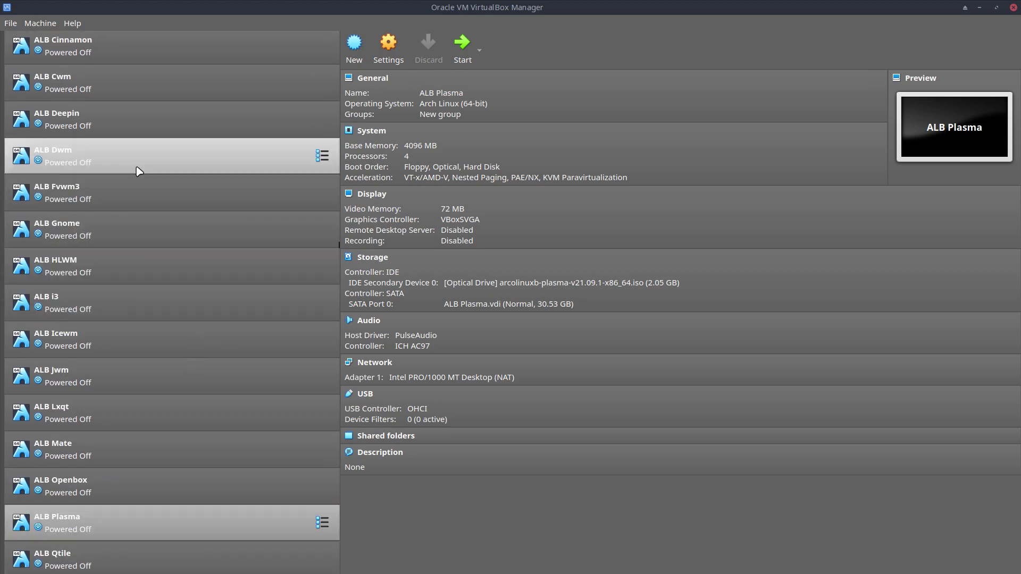
pyautogui.scroll(1, 135, 154)
pyautogui.click(130, 143)
pyautogui.scroll(1, 117, 146)
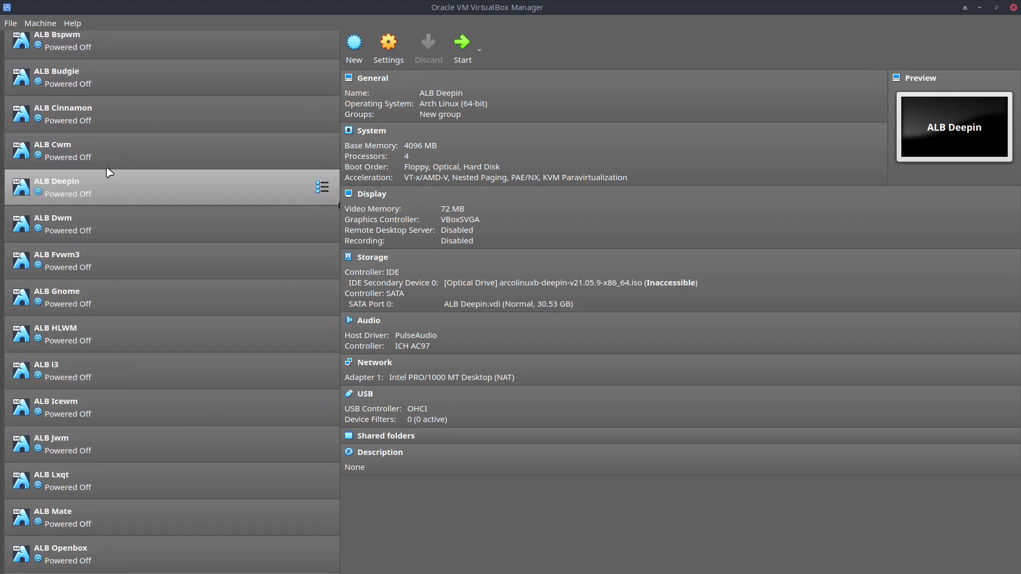
pyautogui.click(111, 120)
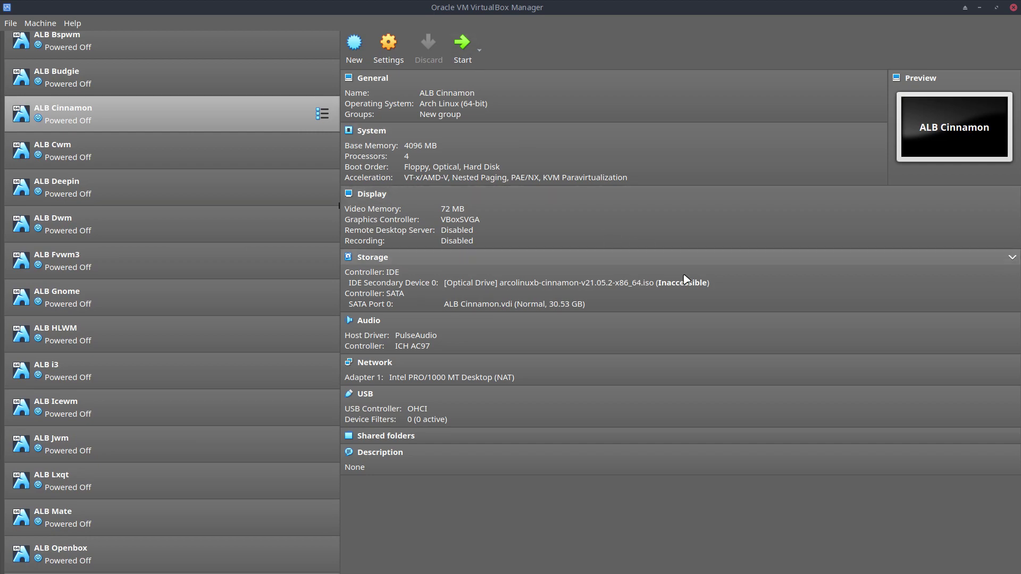
pyautogui.click(462, 46)
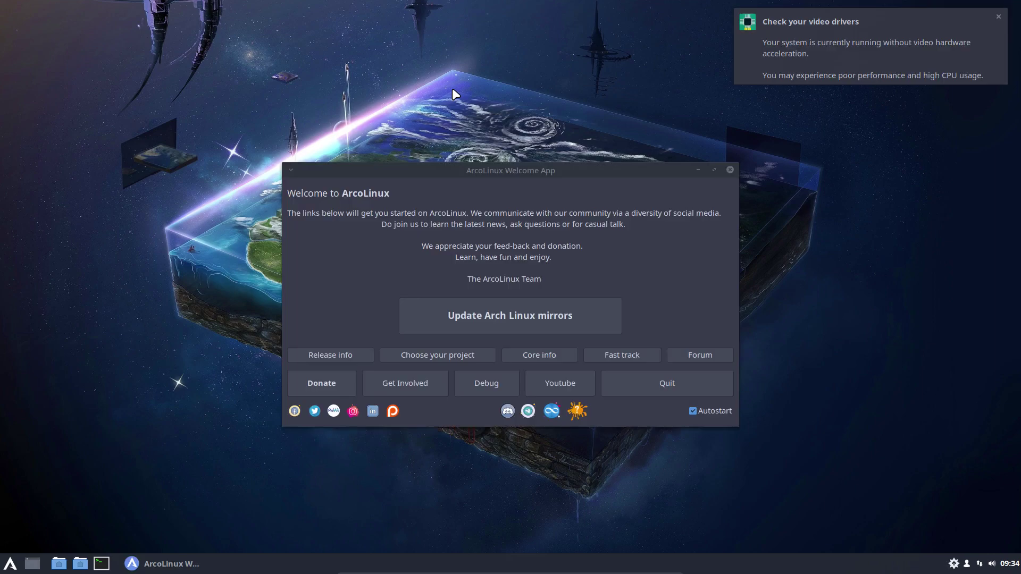
# Quit the Welcome App and run iso in the drop-down terminal, showing release v21.05.2 (ArcoLinuxB-cinnamon)
pyautogui.click(697, 391)
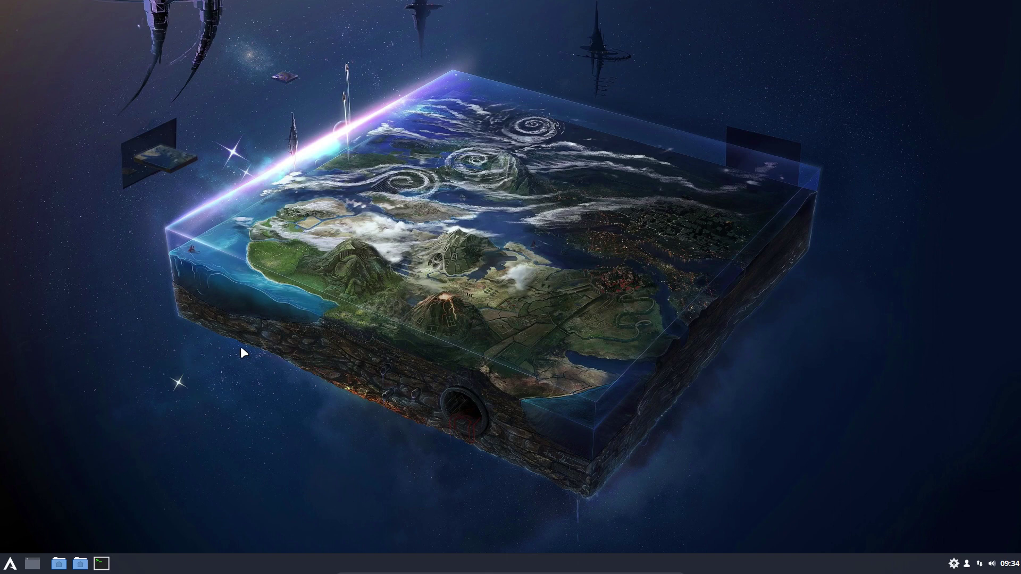
pyautogui.press('F12')
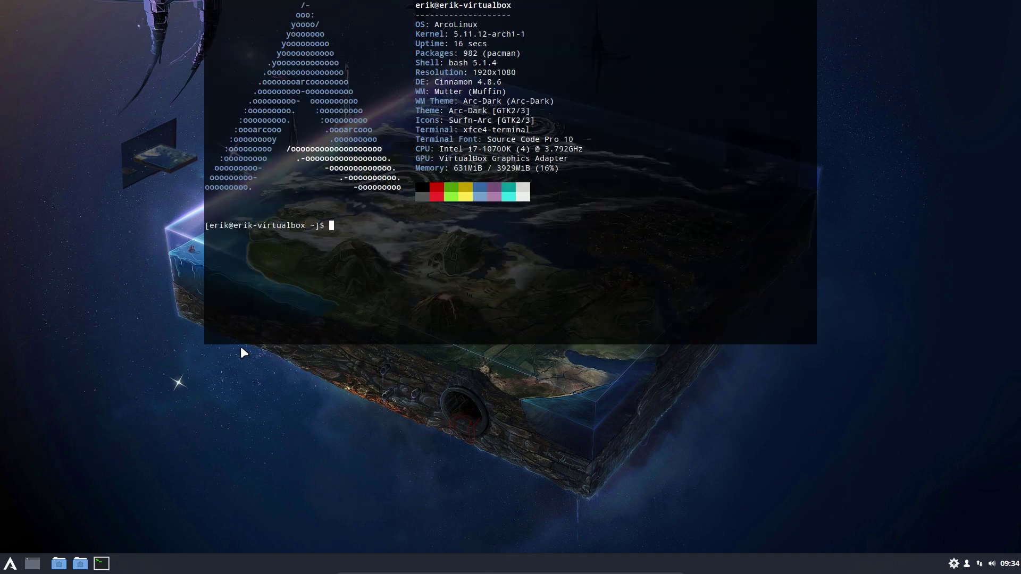
pyautogui.doubleClick(462, 83)
pyautogui.click(401, 246)
pyautogui.write('iso')
pyautogui.press('Return')
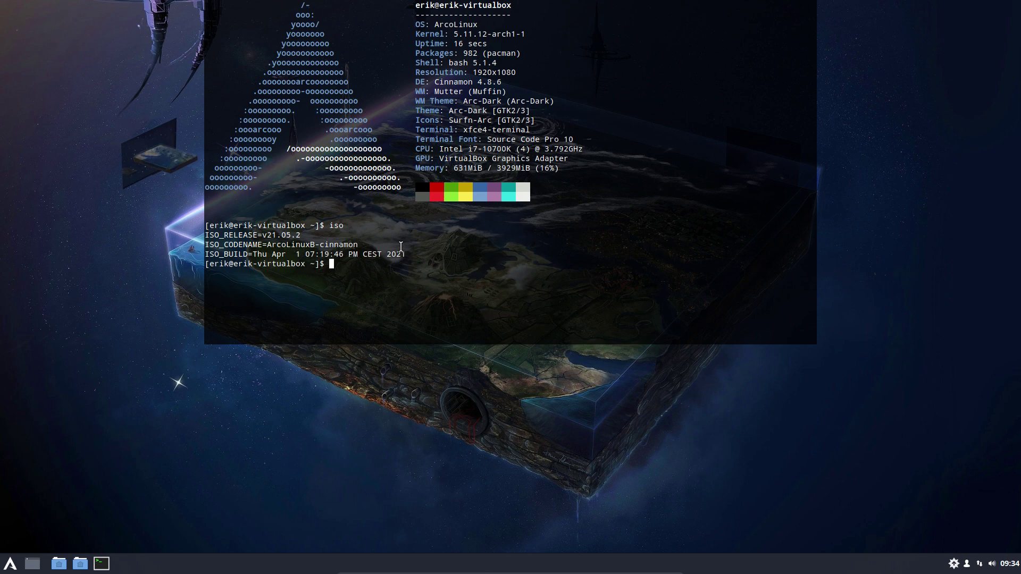
# Run update, accepting the three package replacements and removal of archlinux-appstream-data
pyautogui.write('update')
pyautogui.press('Return')
pyautogui.press('Return')
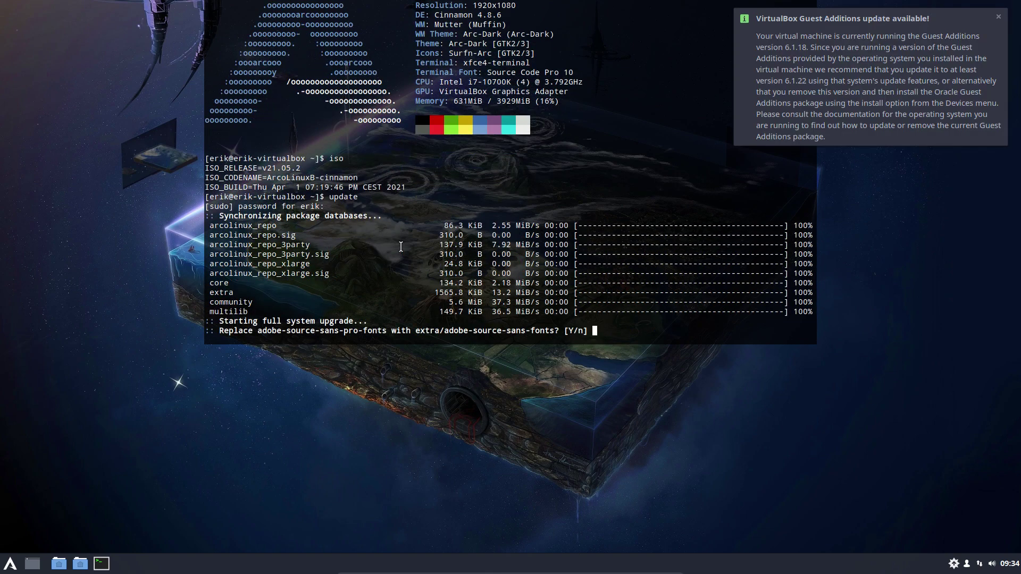
pyautogui.write('y')
pyautogui.press('Return')
pyautogui.write('y')
pyautogui.press('Return')
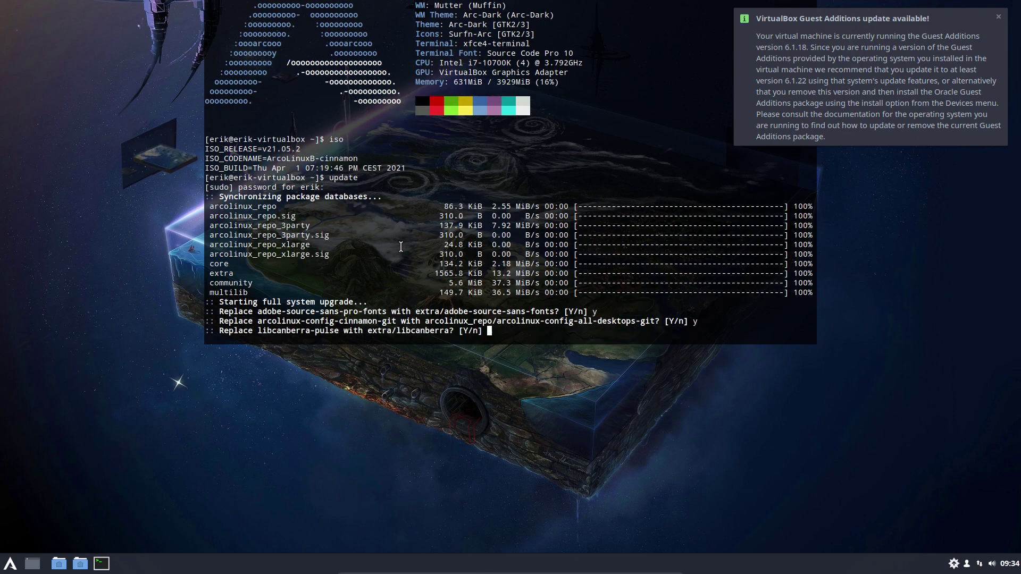
pyautogui.write('y')
pyautogui.press('Return')
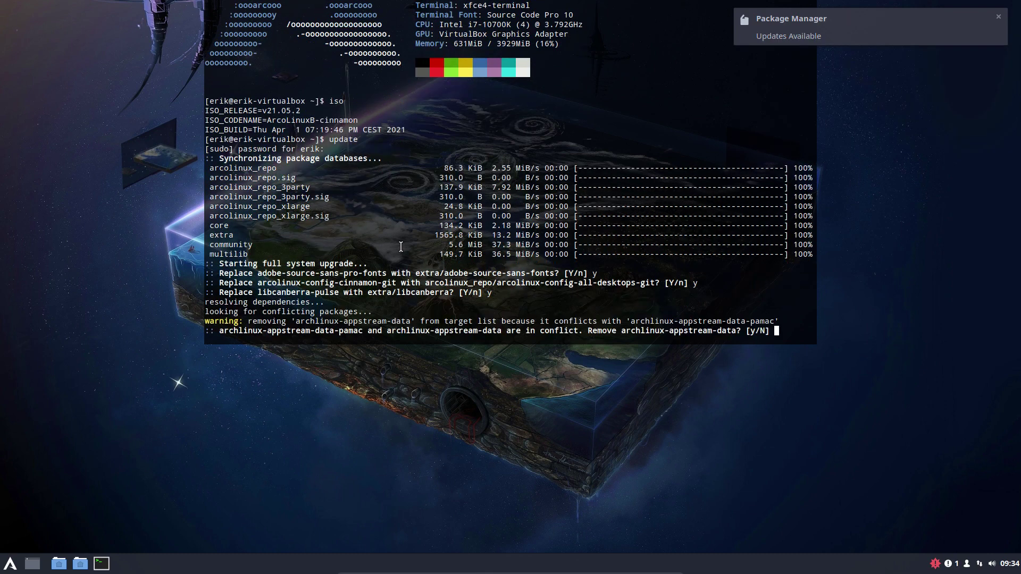
pyautogui.write('y')
pyautogui.press('Return')
pyautogui.press('Return')
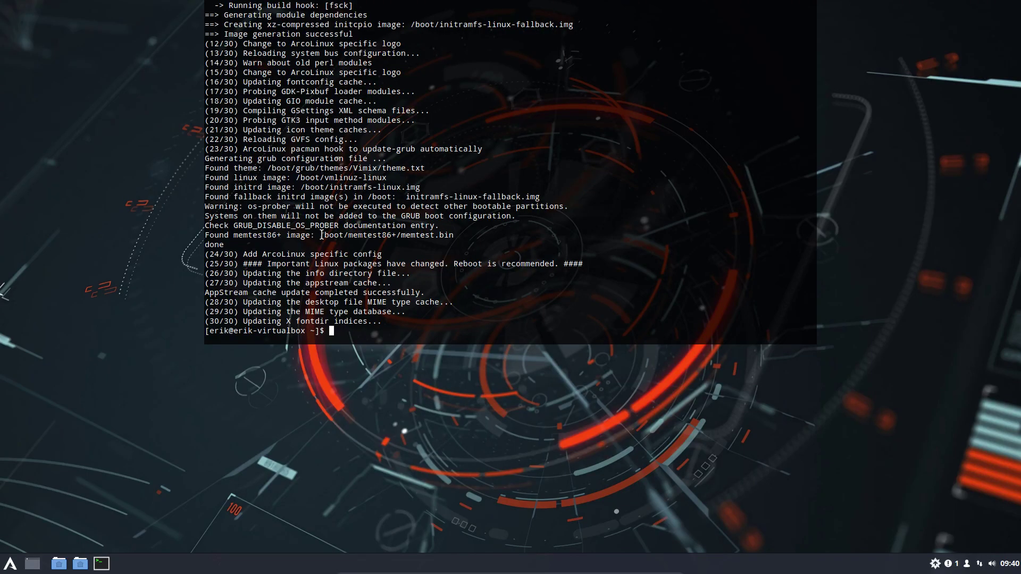
# Run skel to copy the default configuration into home, then sr to reboot the VM
pyautogui.write('skel')
pyautogui.press('Return')
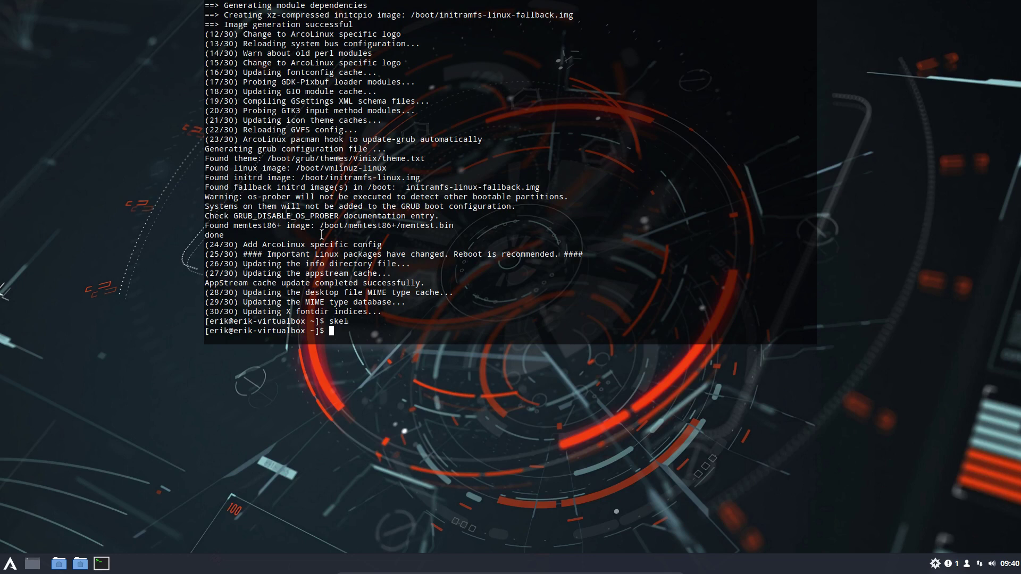
pyautogui.write('sr')
pyautogui.press('Return')
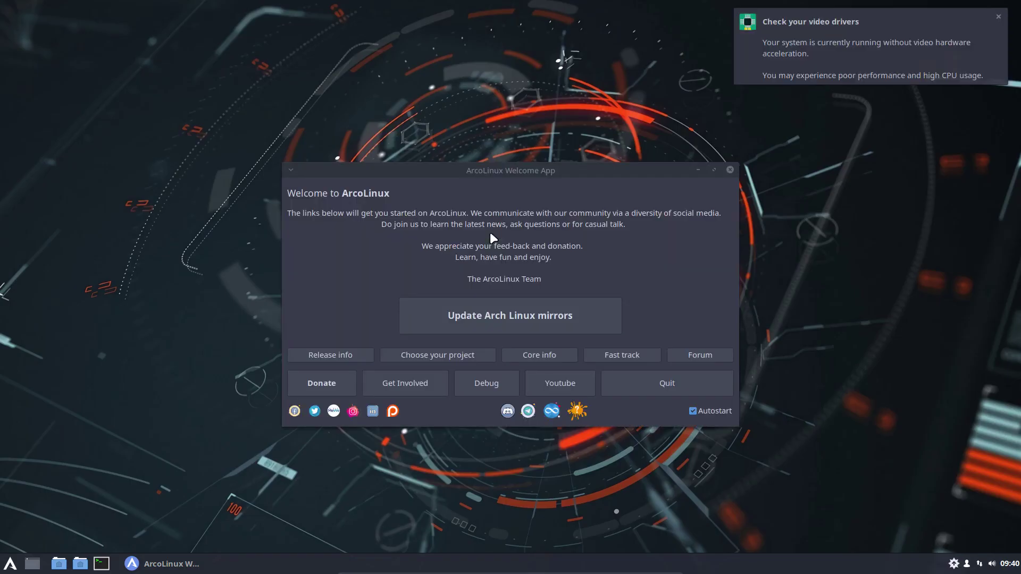
# Quit the Welcome App, dismiss the video drivers notice, authenticate the Tweak Tool launch, and minimize the terminal
pyautogui.click(712, 387)
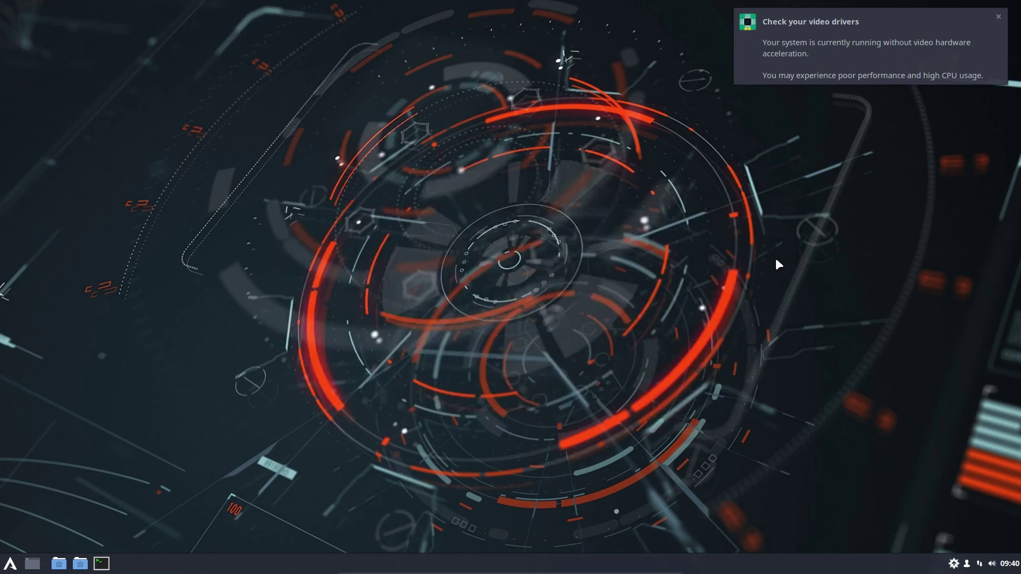
pyautogui.click(921, 55)
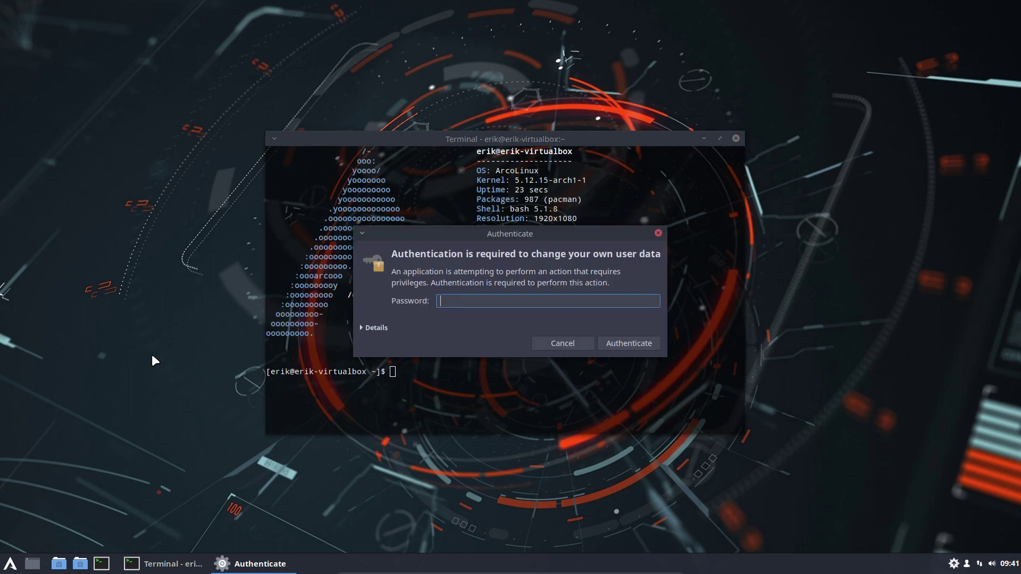
pyautogui.write('test')
pyautogui.press('Return')
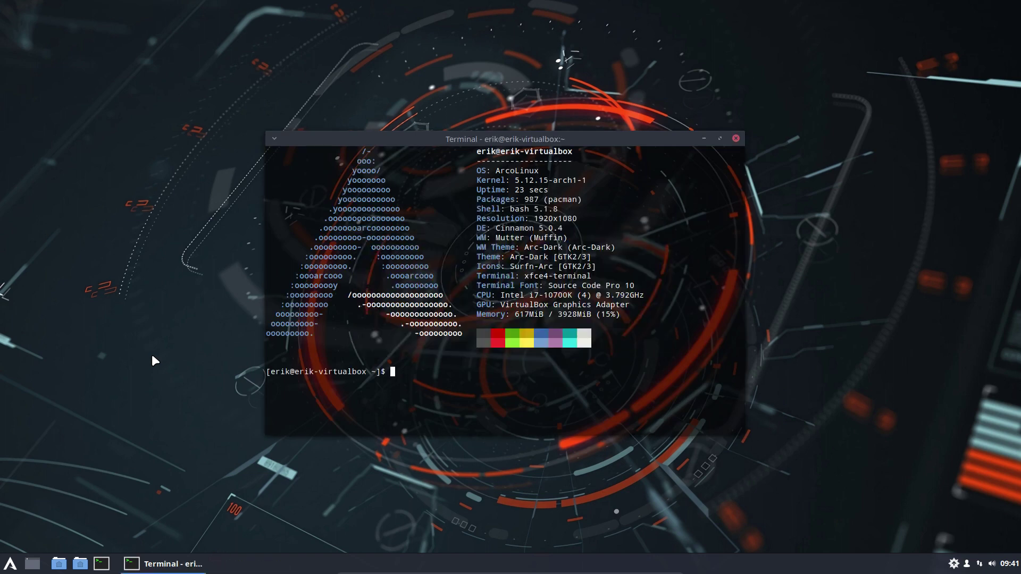
pyautogui.click(702, 139)
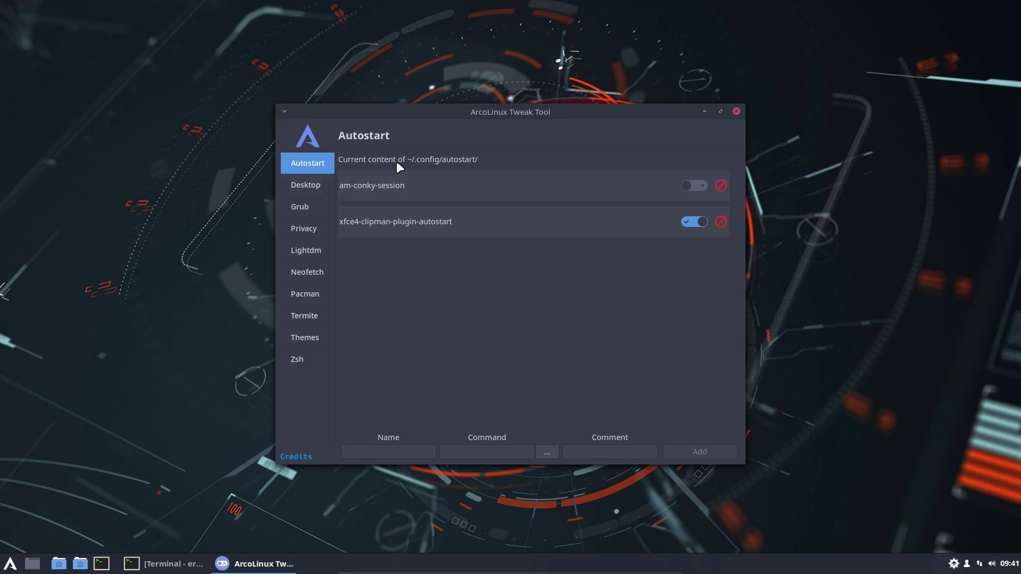
# On the Tweak Tool's Desktop installer page, choose qtile from the desktop list
pyautogui.click(326, 184)
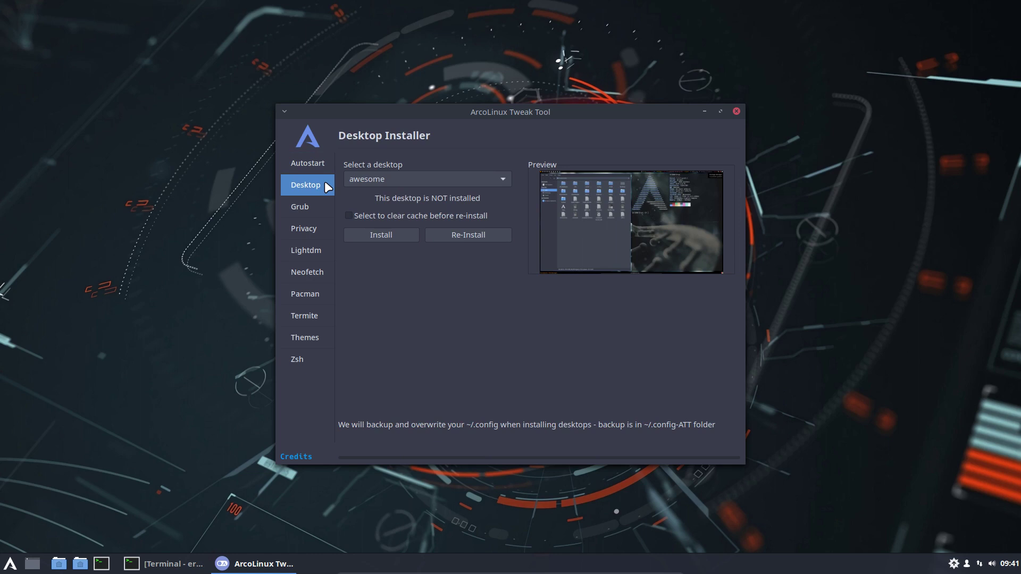
pyautogui.click(382, 179)
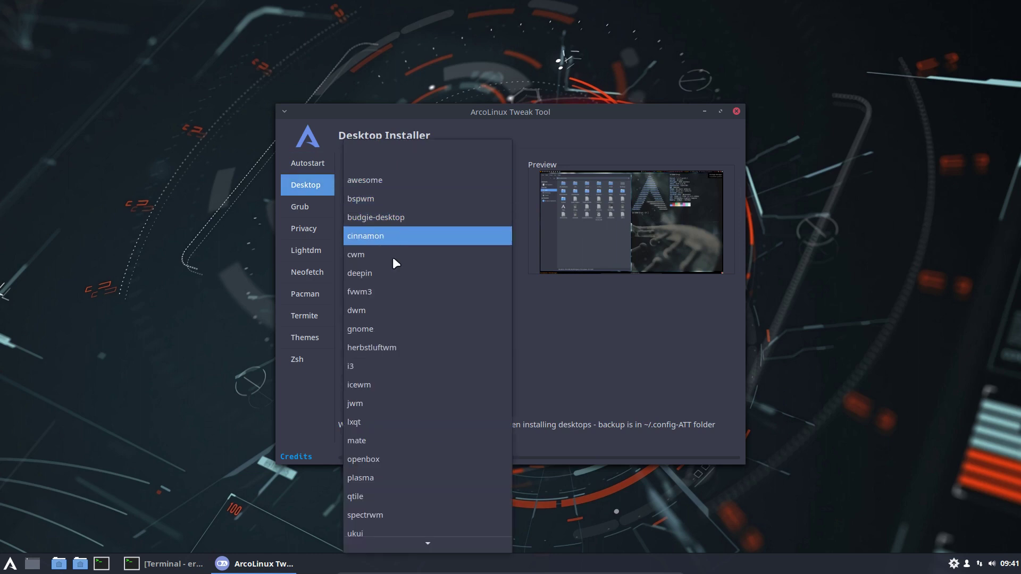
pyautogui.click(398, 496)
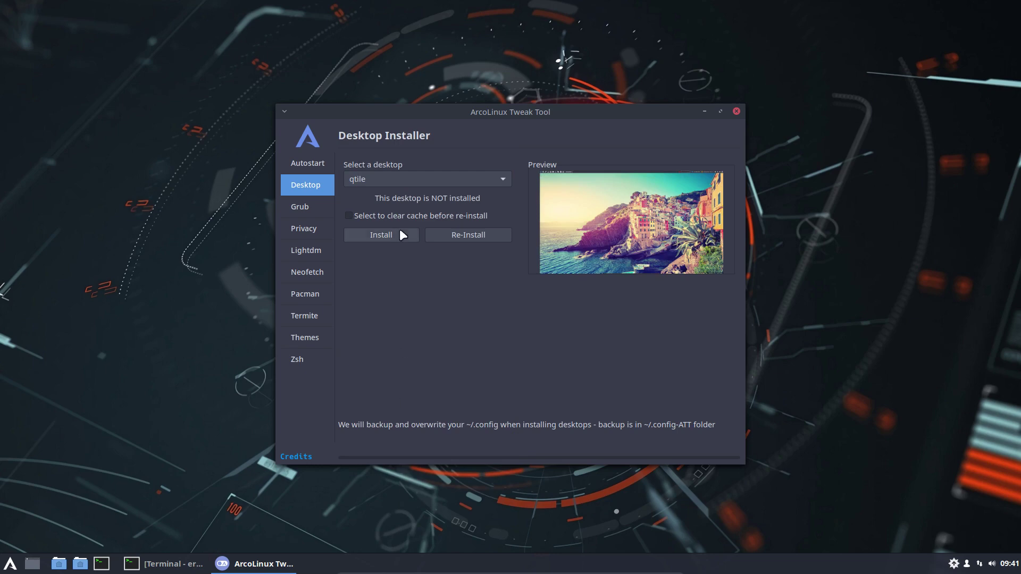
# Rearrange the Tweak Tool and terminal windows on the desktop
pyautogui.moveTo(490, 113); pyautogui.dragTo(658, 95)
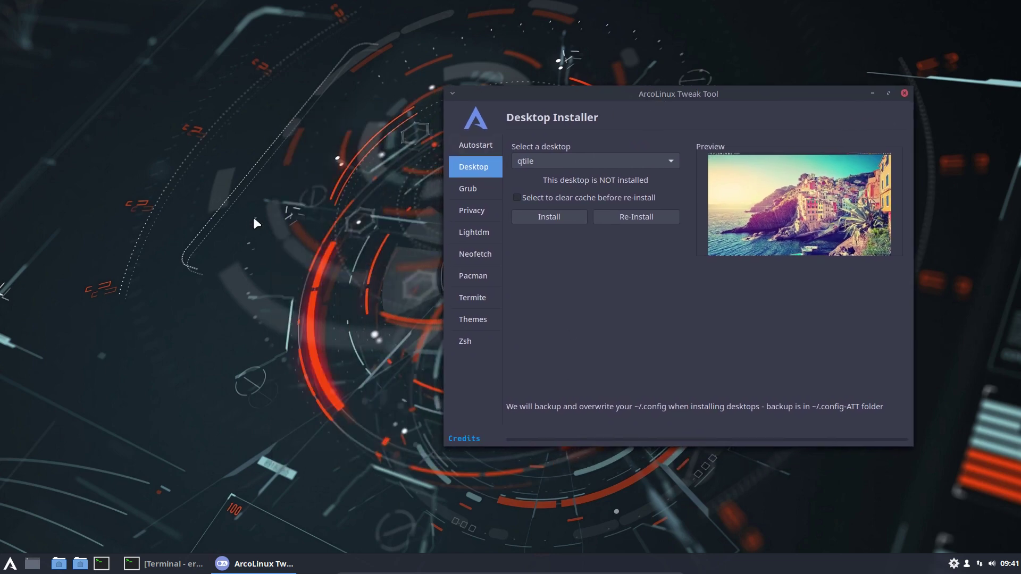
pyautogui.click(165, 564)
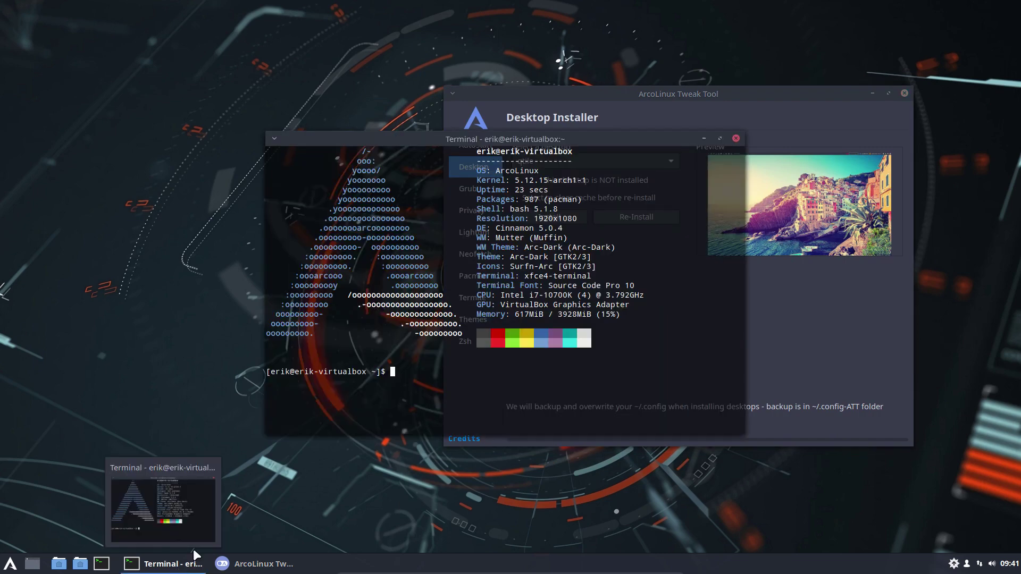
pyautogui.moveTo(598, 147); pyautogui.dragTo(516, 141)
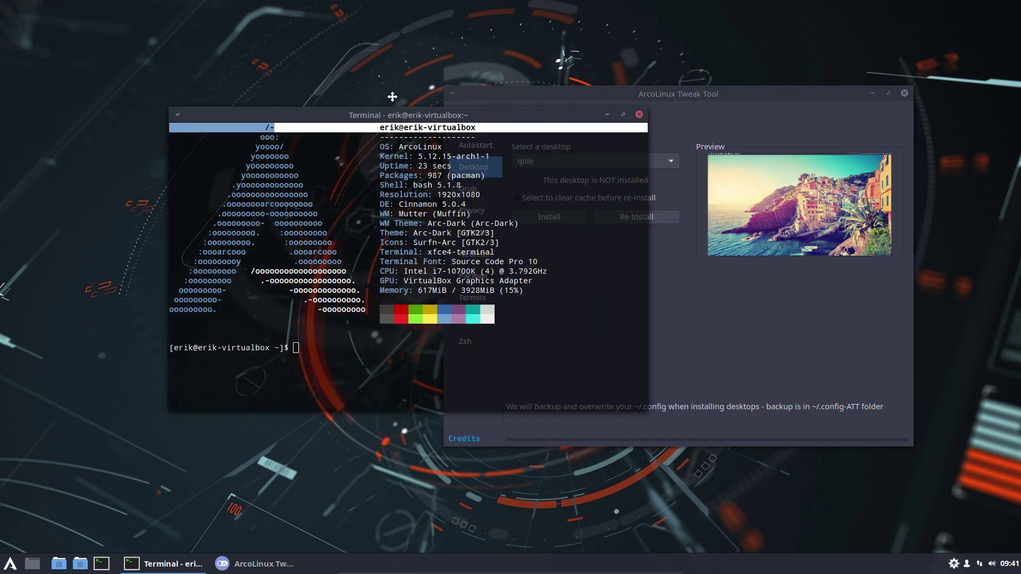
pyautogui.moveTo(370, 83); pyautogui.dragTo(285, 33)
pyautogui.click(589, 88)
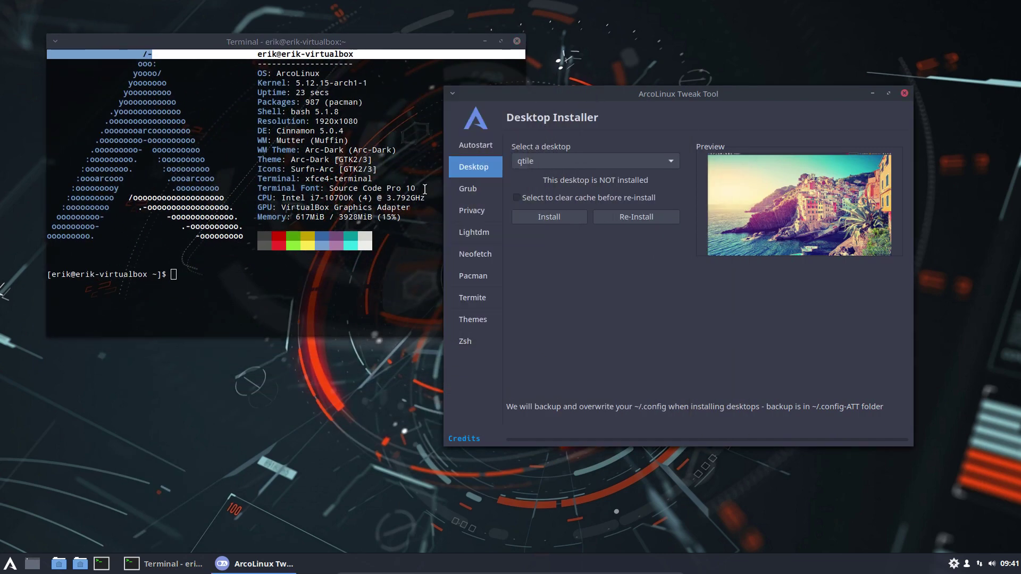
pyautogui.click(260, 272)
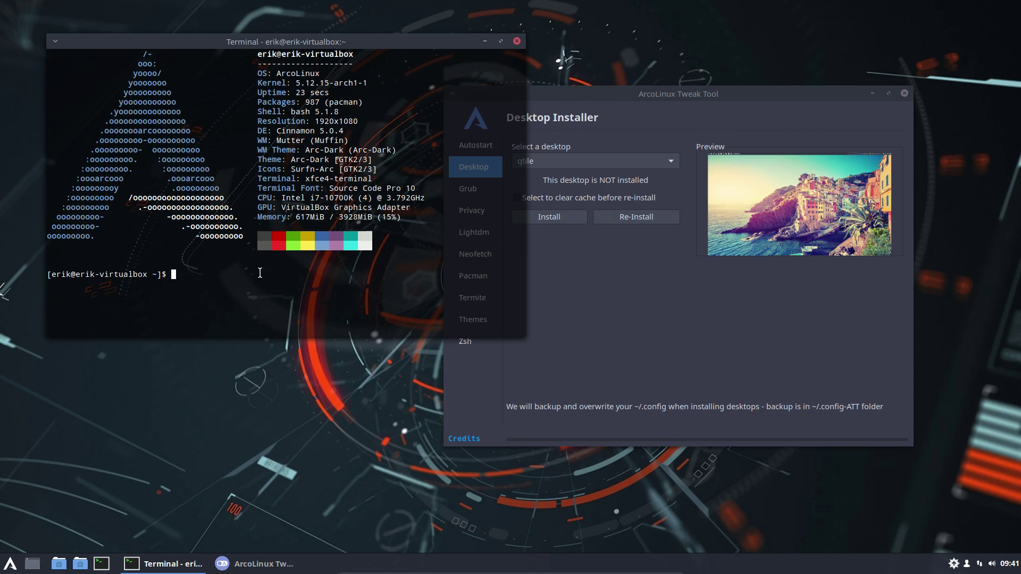
# Complete the arcolinux-tweak-tool command in the terminal, close the terminal, and install qtile
pyautogui.write('arcol')
pyautogui.press('Tab')
pyautogui.write('twea')
pyautogui.press('Tab')
pyautogui.click(515, 41)
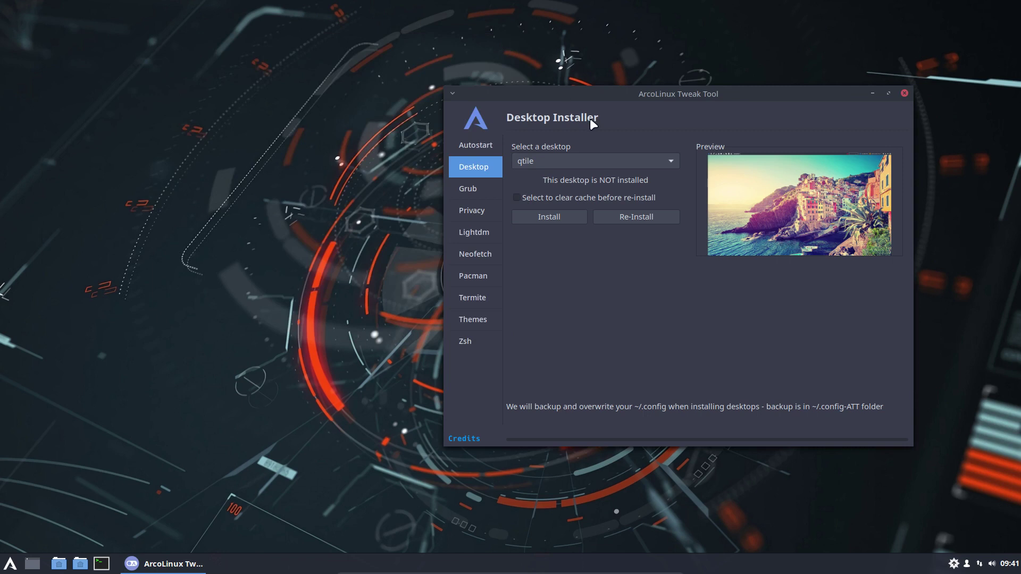
pyautogui.click(572, 215)
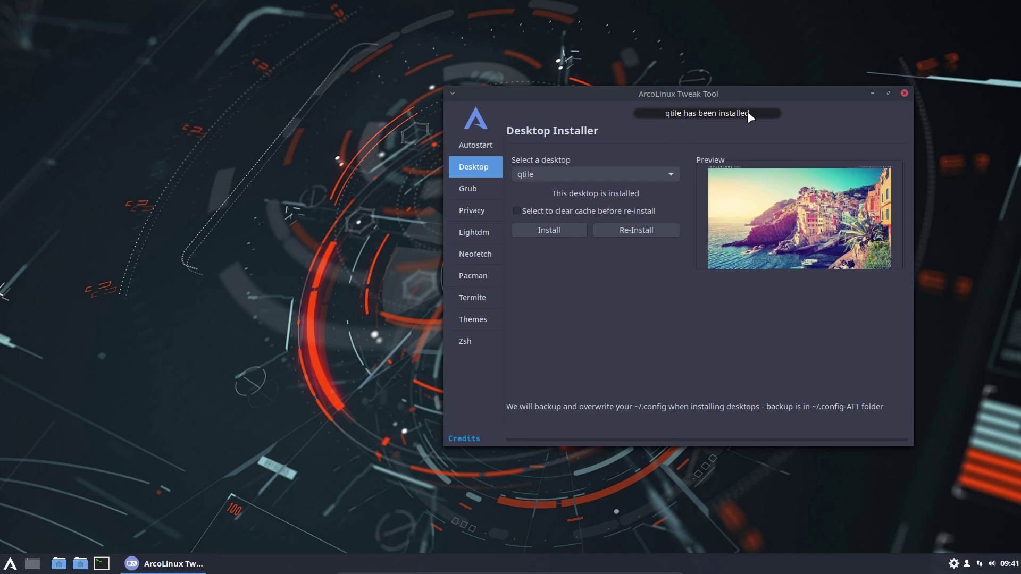
# Close the Tweak Tool, log out, and log back in with the Qtile session selected
pyautogui.click(904, 93)
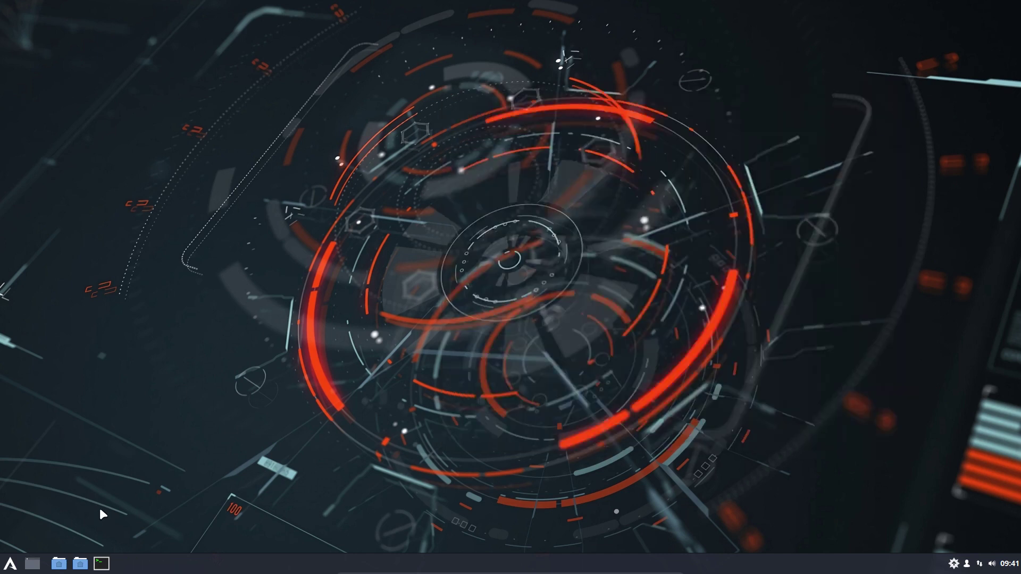
pyautogui.click(10, 563)
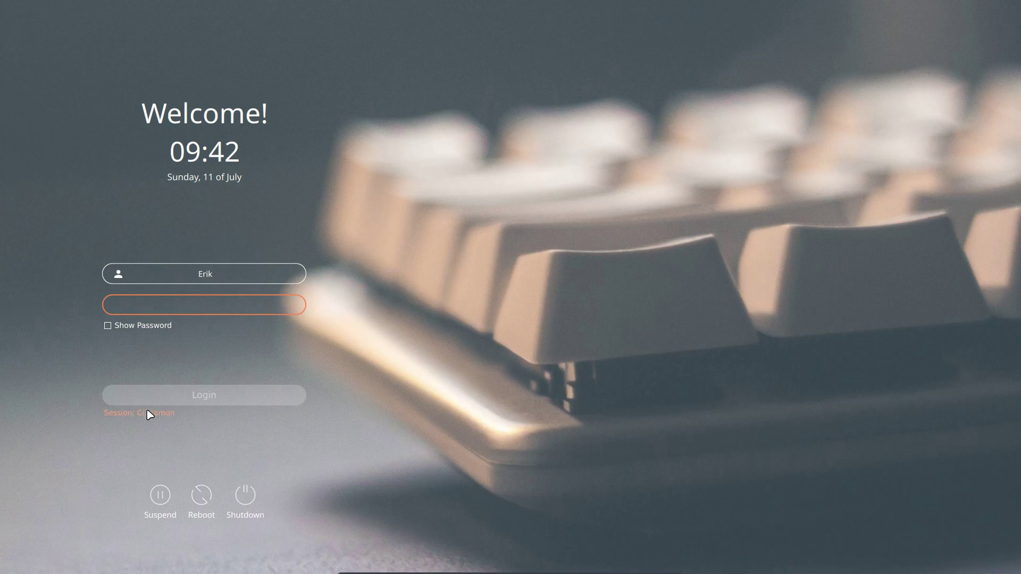
pyautogui.click(151, 414)
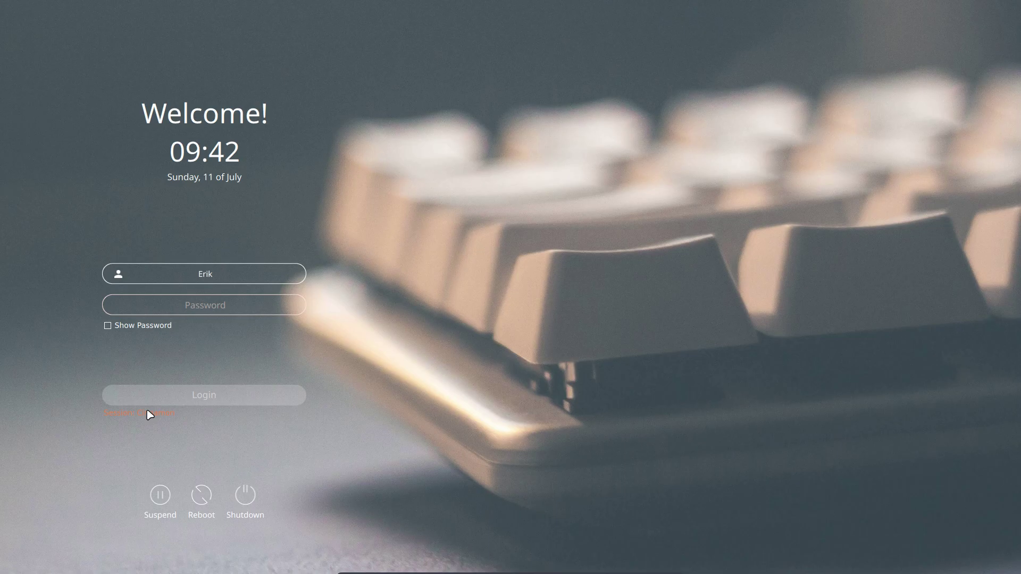
pyautogui.click(150, 414)
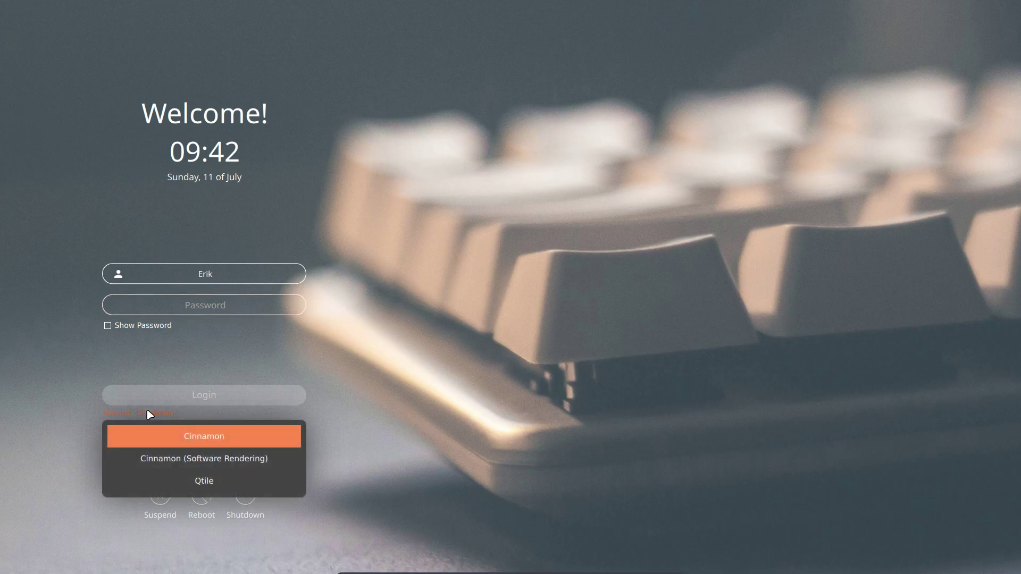
pyautogui.click(197, 481)
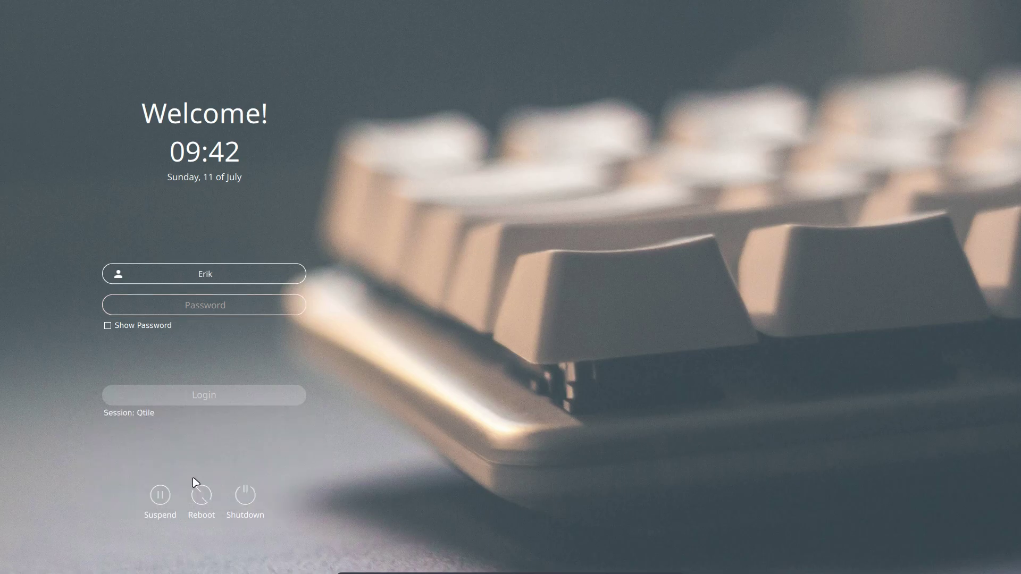
pyautogui.click(214, 311)
pyautogui.write('****')
pyautogui.click(212, 400)
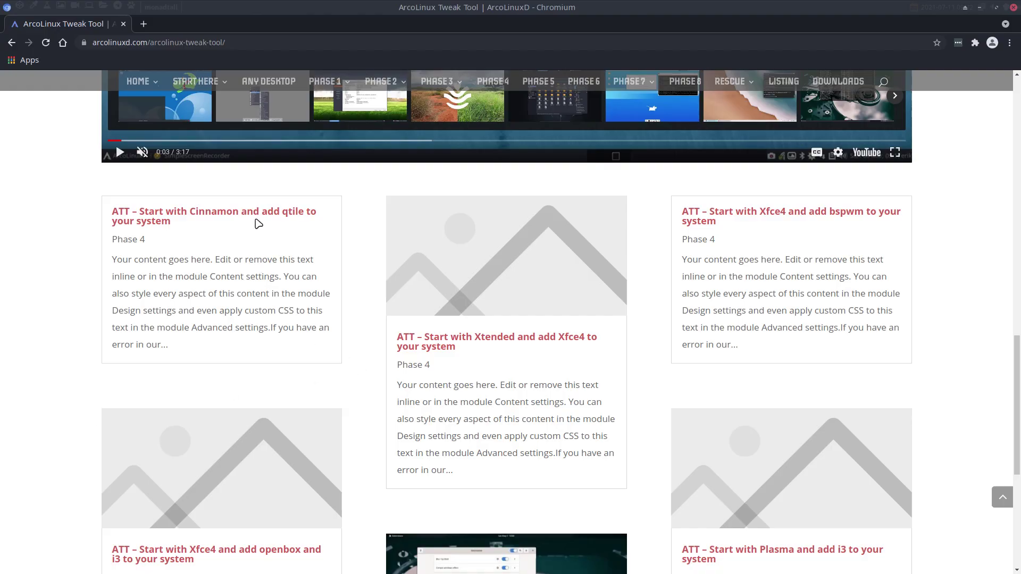
# Open the 'ATT – Start with Cinnamon and add qtile' article, select its arcolinux-tweak-tool command, and open a new tab
pyautogui.click(257, 215)
pyautogui.scroll(-15, 283, 253)
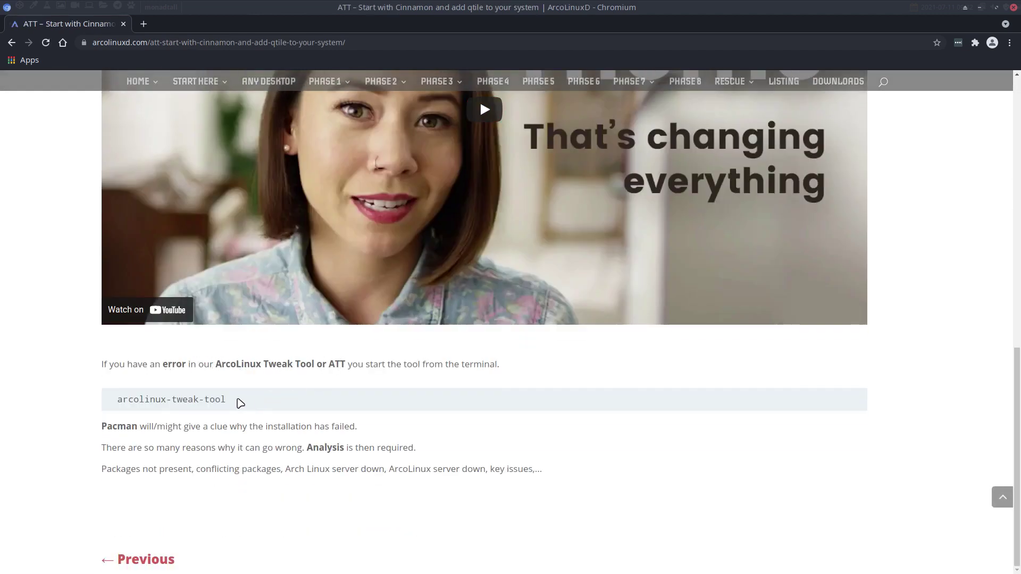
pyautogui.moveTo(234, 401); pyautogui.dragTo(103, 404)
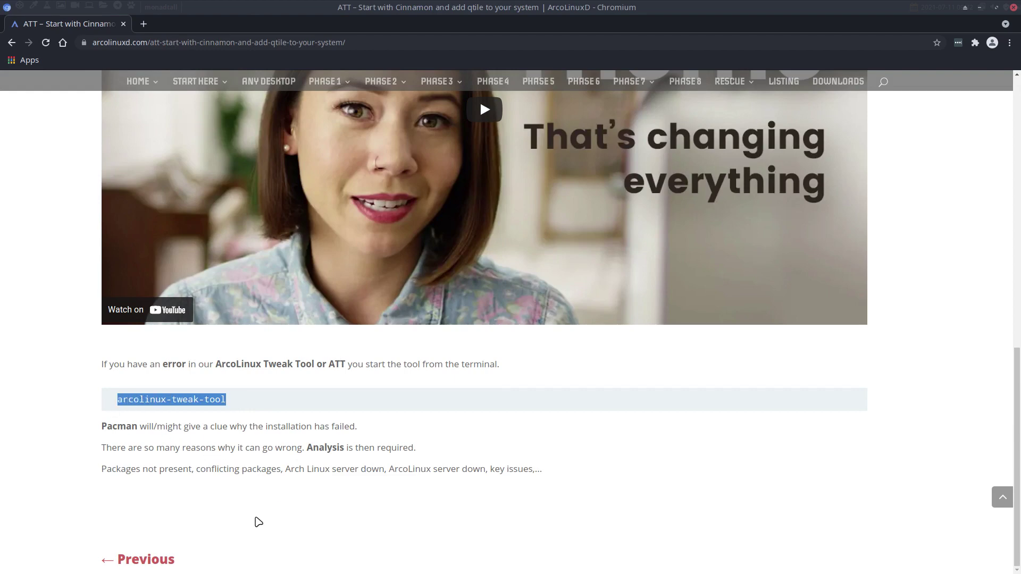
pyautogui.click(143, 24)
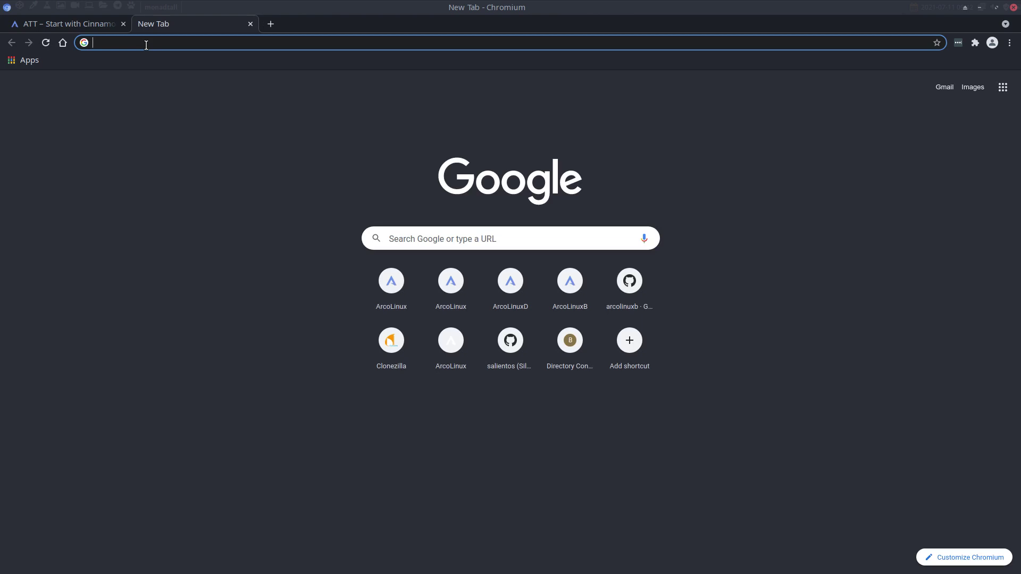
# Go to arcolinux.info, then from DOWNLOADS open the ArcoLinux cheatsheet page
pyautogui.write('arc')
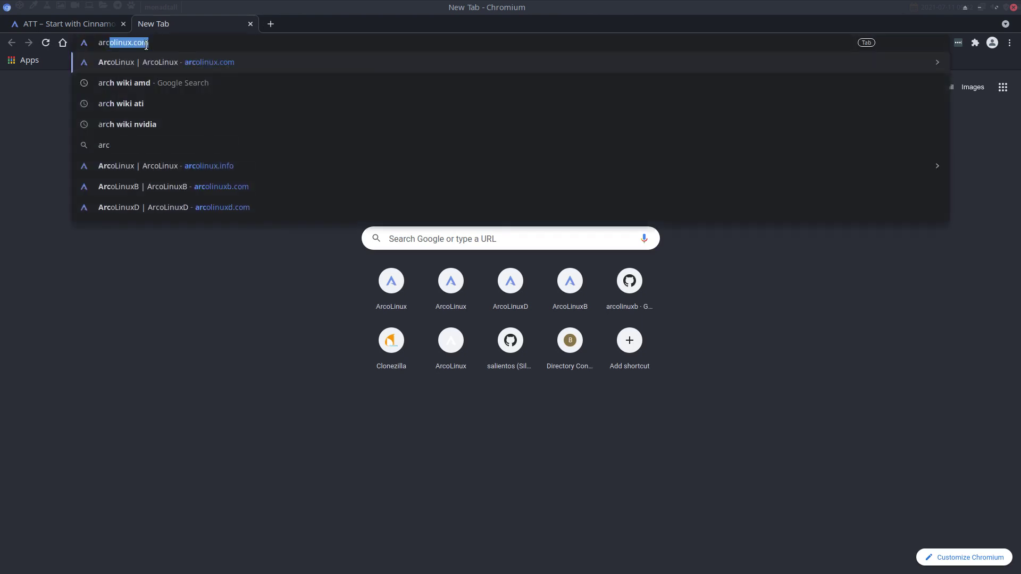
pyautogui.write('olinux')
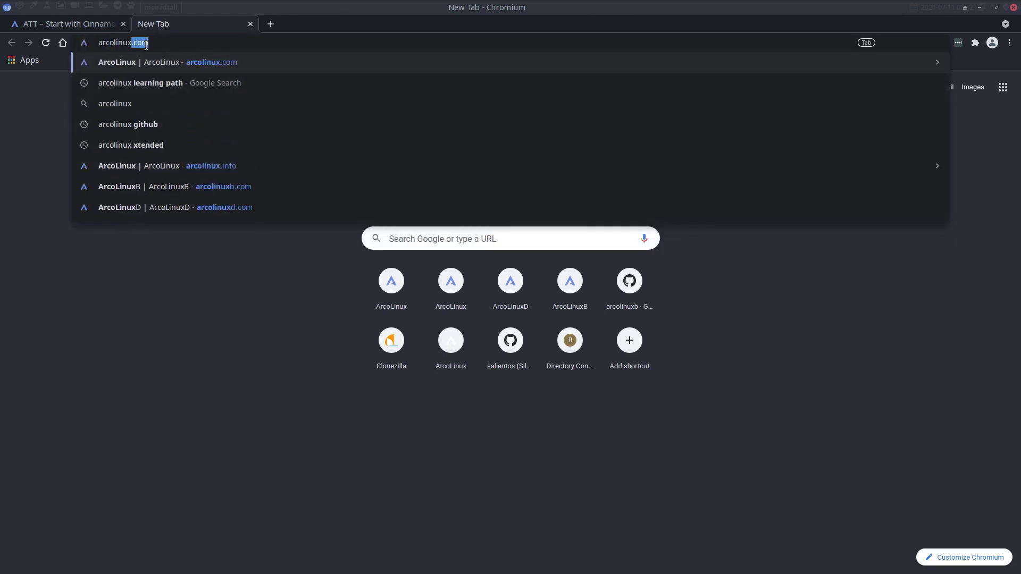
pyautogui.write('.info')
pyautogui.press('Return')
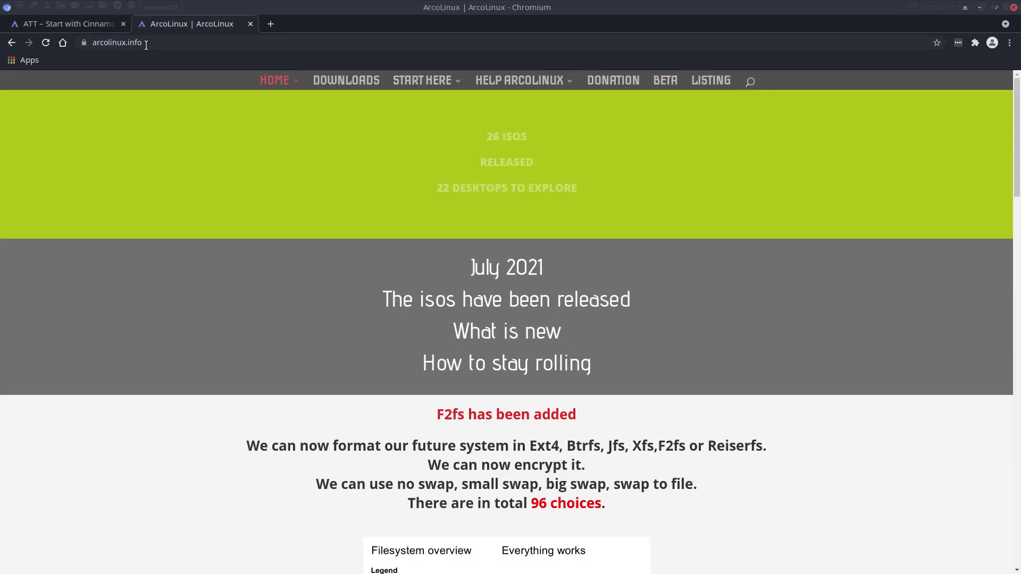
pyautogui.click(372, 83)
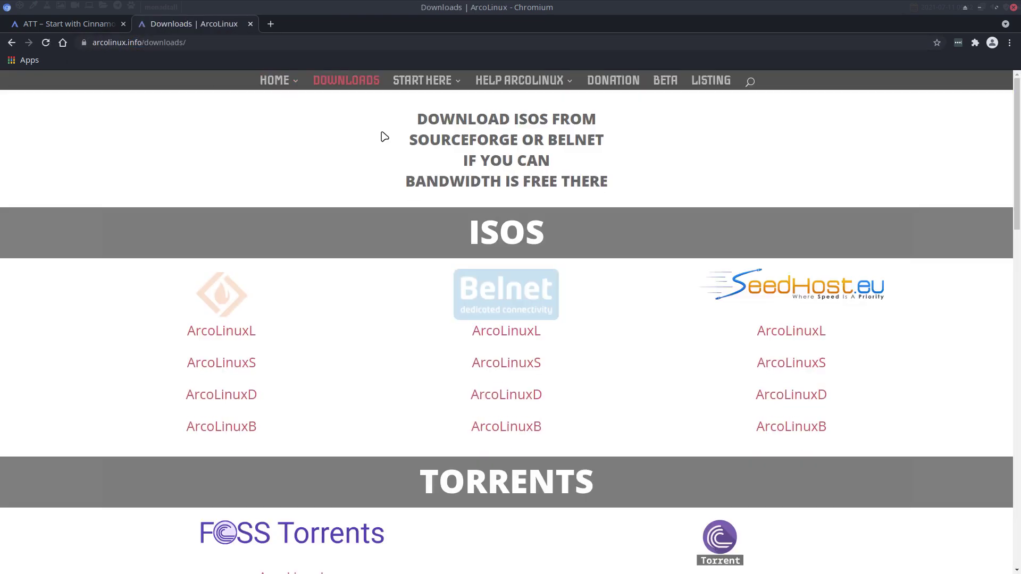
pyautogui.scroll(-4, 384, 137)
pyautogui.scroll(-5, 384, 137)
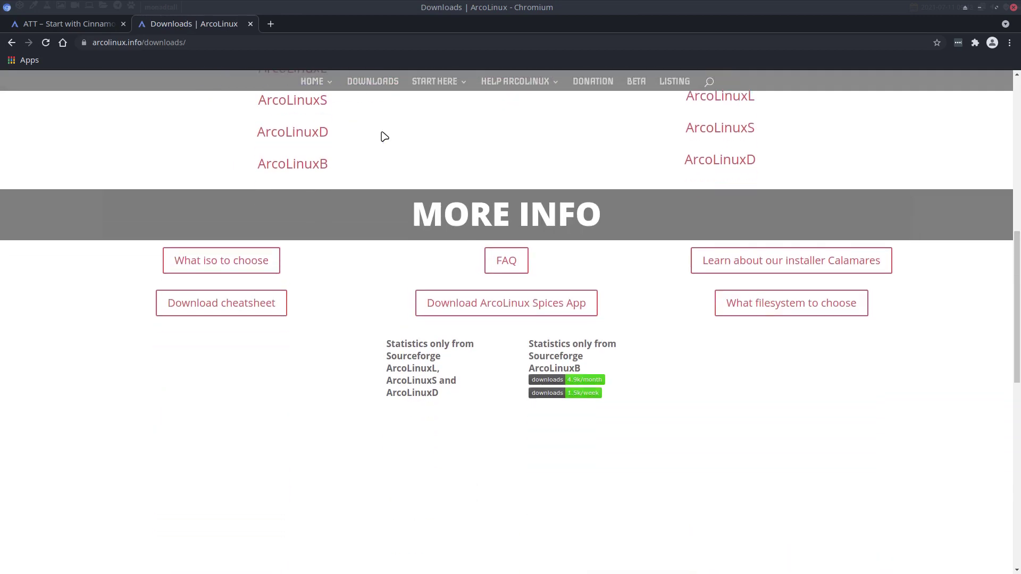
pyautogui.click(249, 301)
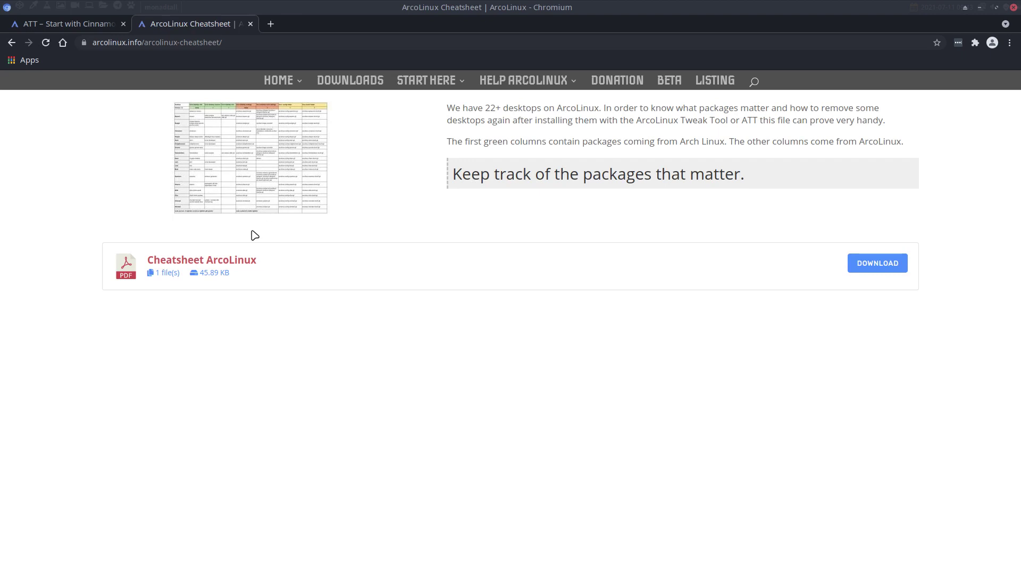
# Download the ArcoLinux cheatsheet PDF and open it from the download bar
pyautogui.click(857, 262)
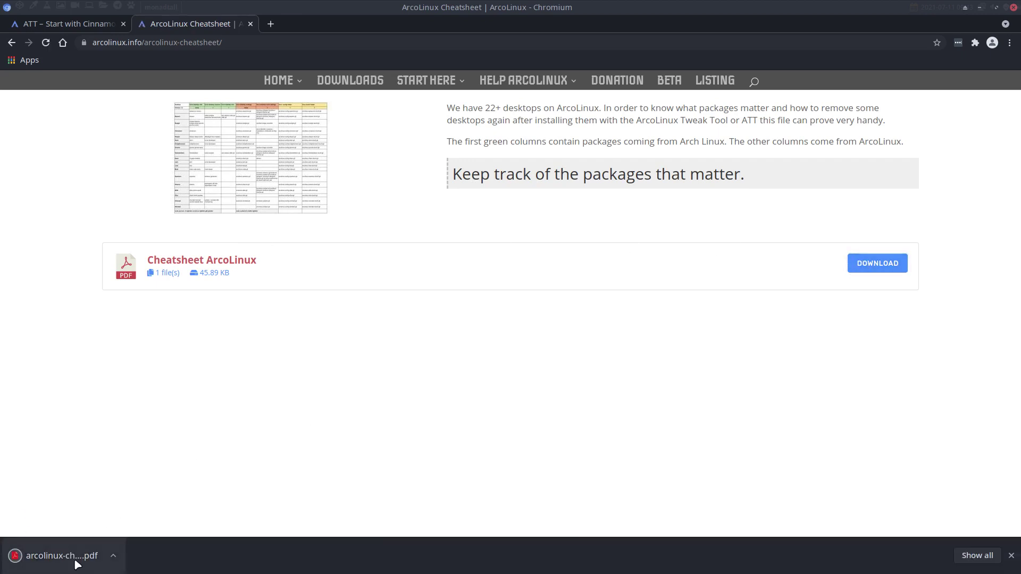
pyautogui.click(74, 556)
pyautogui.scroll(-3, 350, 339)
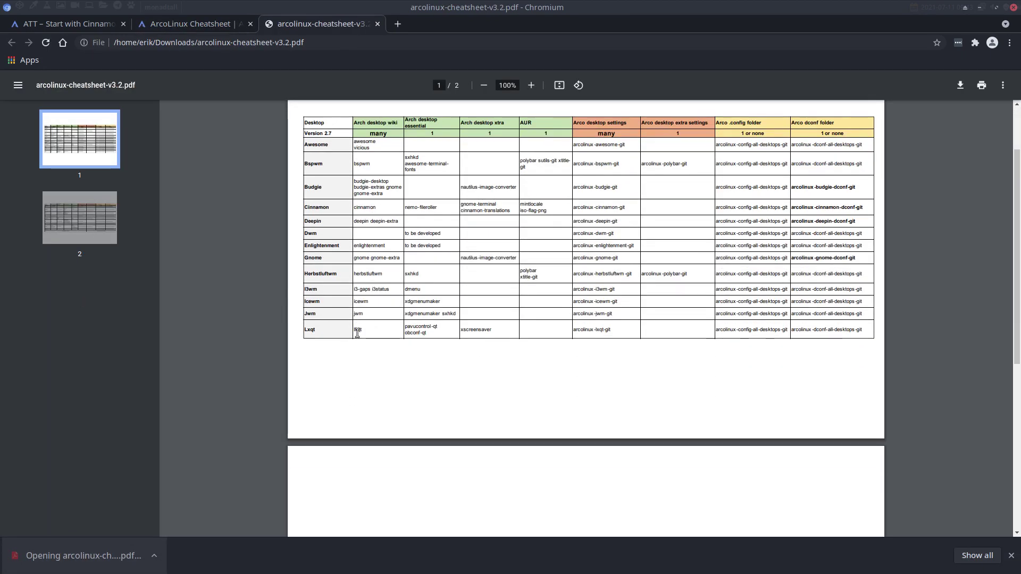
pyautogui.scroll(-5, 350, 338)
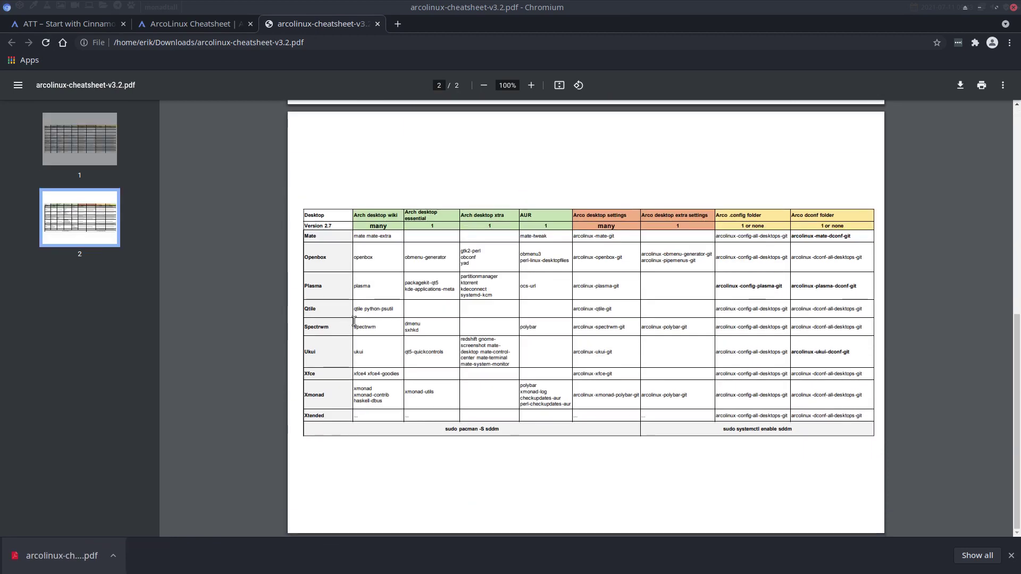
pyautogui.scroll(5, 410, 314)
pyautogui.scroll(-3, 394, 319)
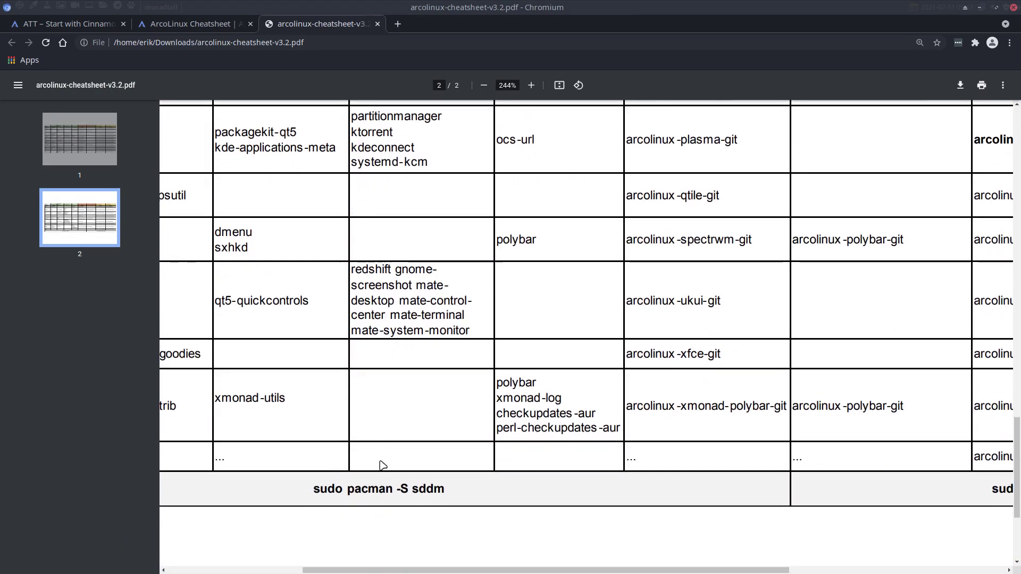
# Select the Qtile row's packages qtile, python-psutil and arcolinux-qtile-git, then close the PDF
pyautogui.moveTo(352, 566); pyautogui.dragTo(224, 567)
pyautogui.scroll(1, 332, 360)
pyautogui.doubleClick(328, 251)
pyautogui.click(351, 249)
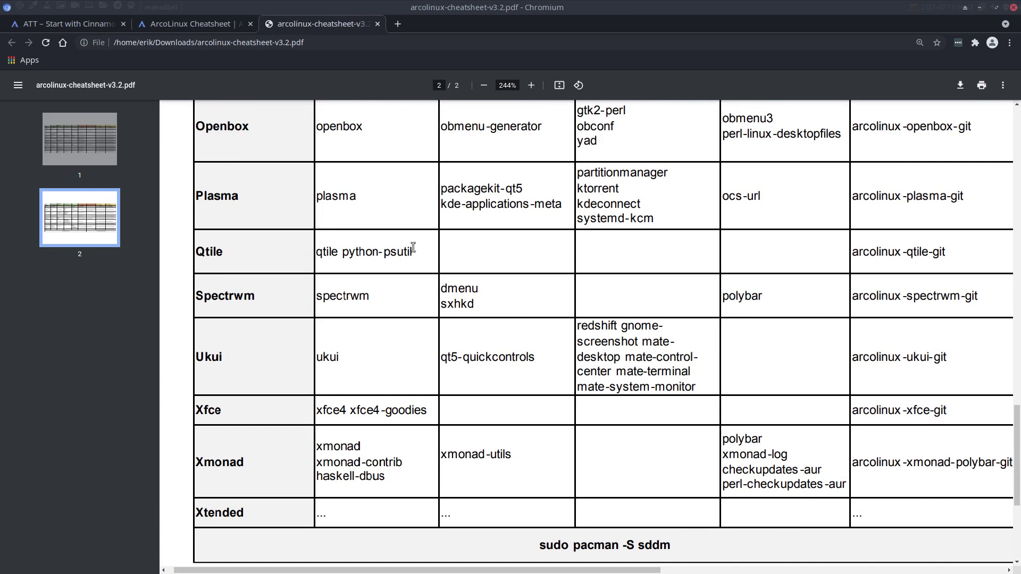
pyautogui.moveTo(417, 250); pyautogui.dragTo(308, 253)
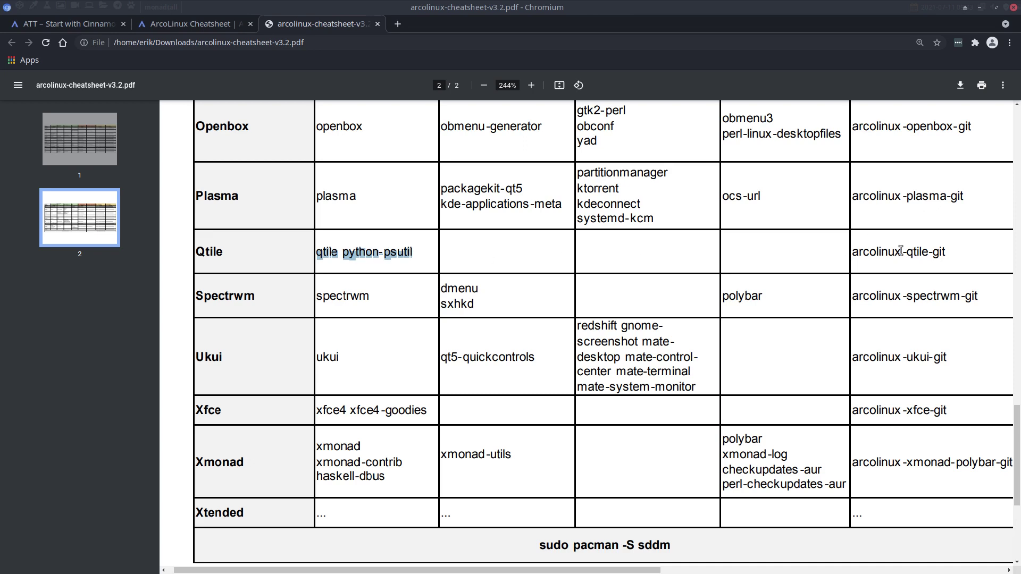
pyautogui.moveTo(951, 251); pyautogui.dragTo(850, 254)
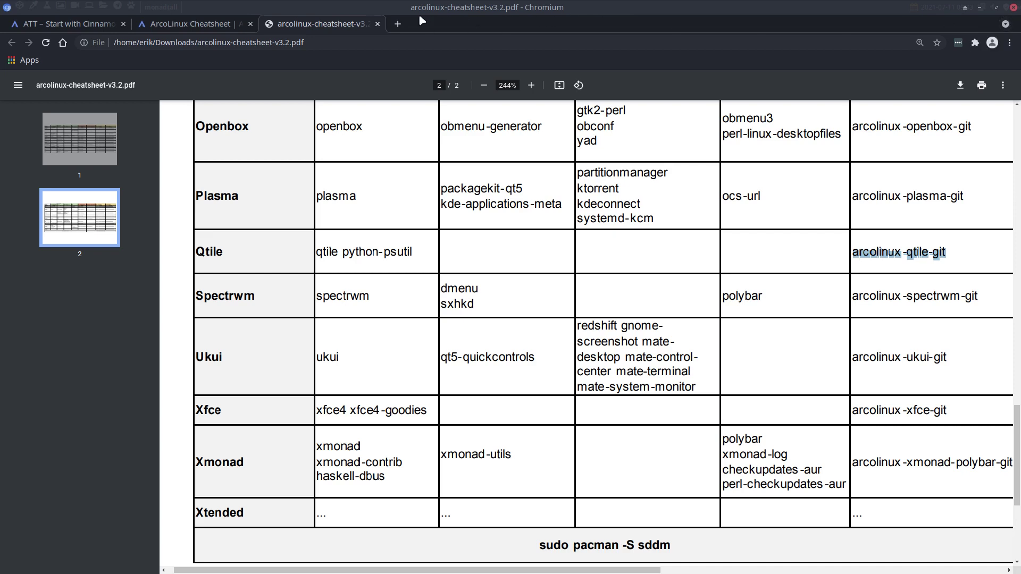
pyautogui.click(378, 24)
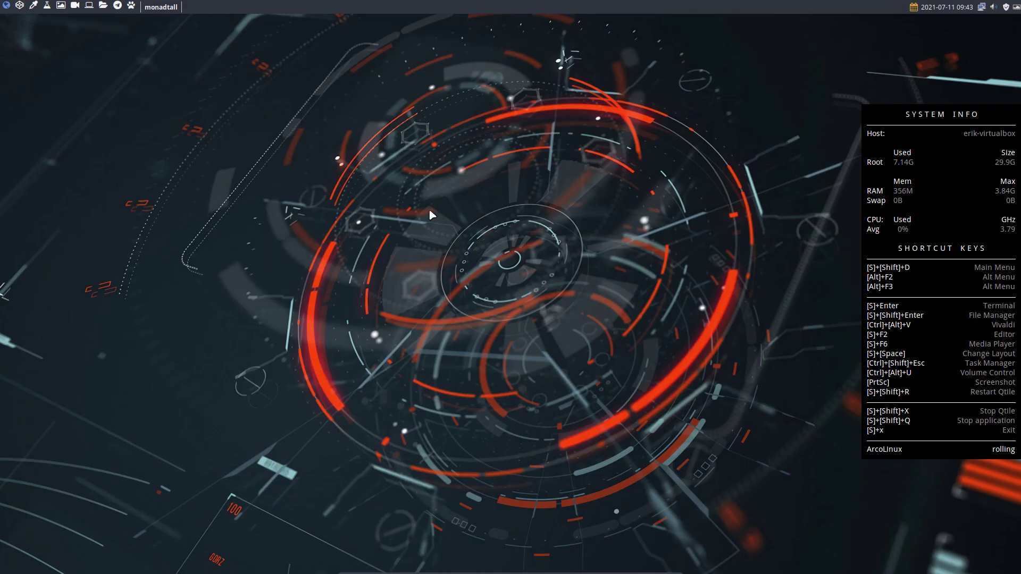
# Open a urxvt terminal with Super+Enter and tile a Thunar file manager beside it
pyautogui.press('super+Return')
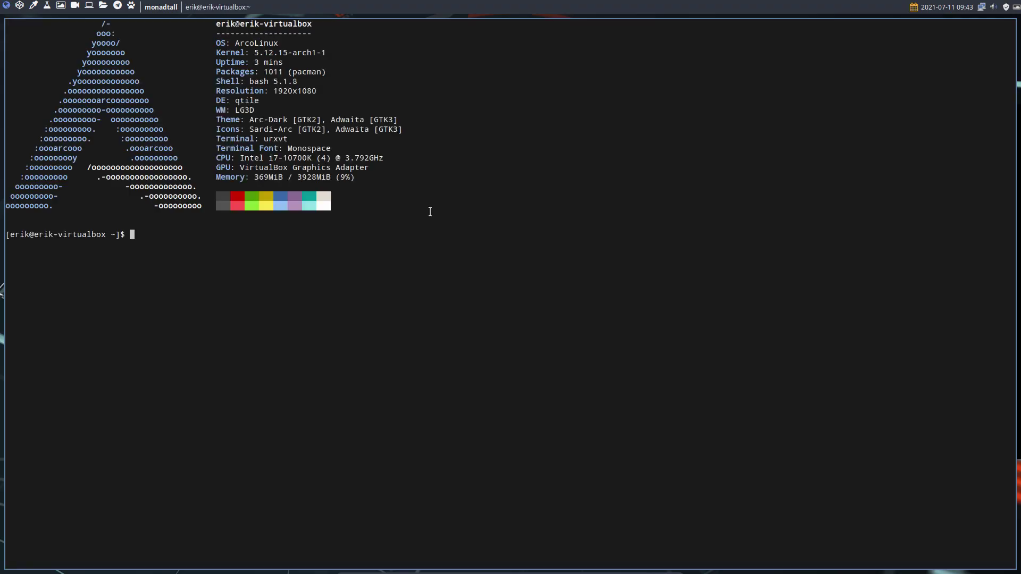
pyautogui.press('super+shift+Return')
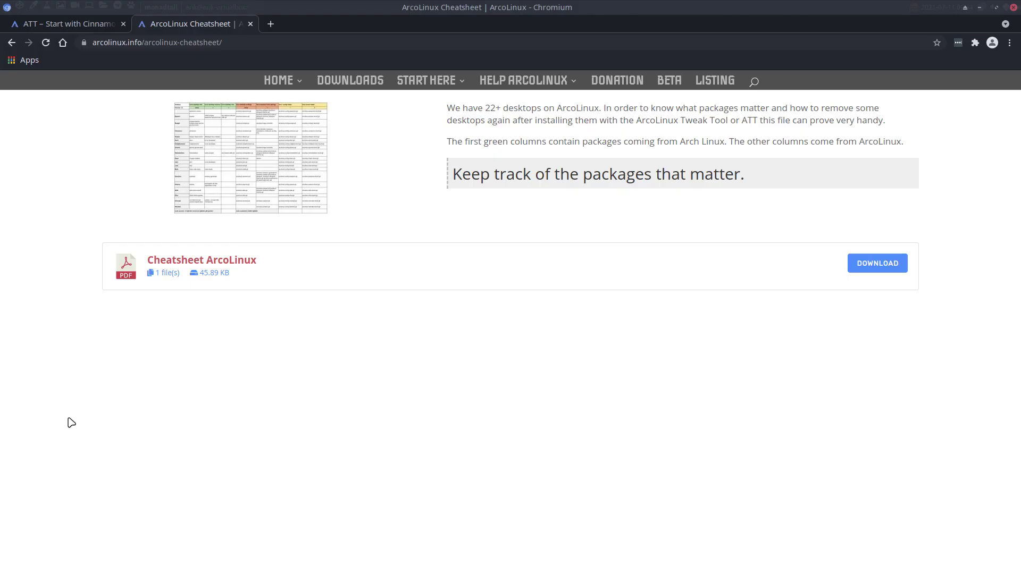
# From the ATT tab, open the ArcoLinuxD PHASE 3 Qtile posts page
pyautogui.click(88, 25)
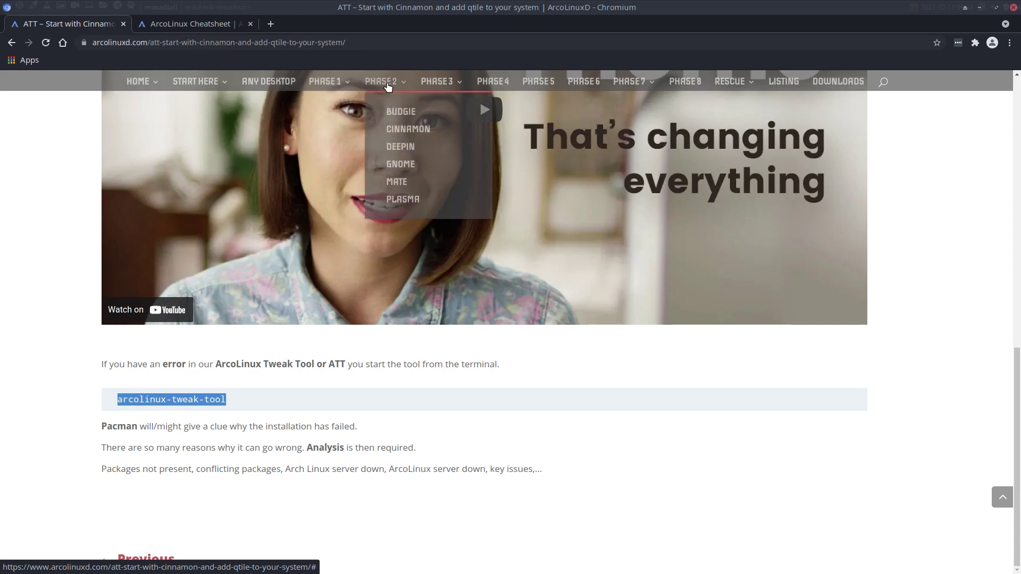
pyautogui.moveTo(457, 82)
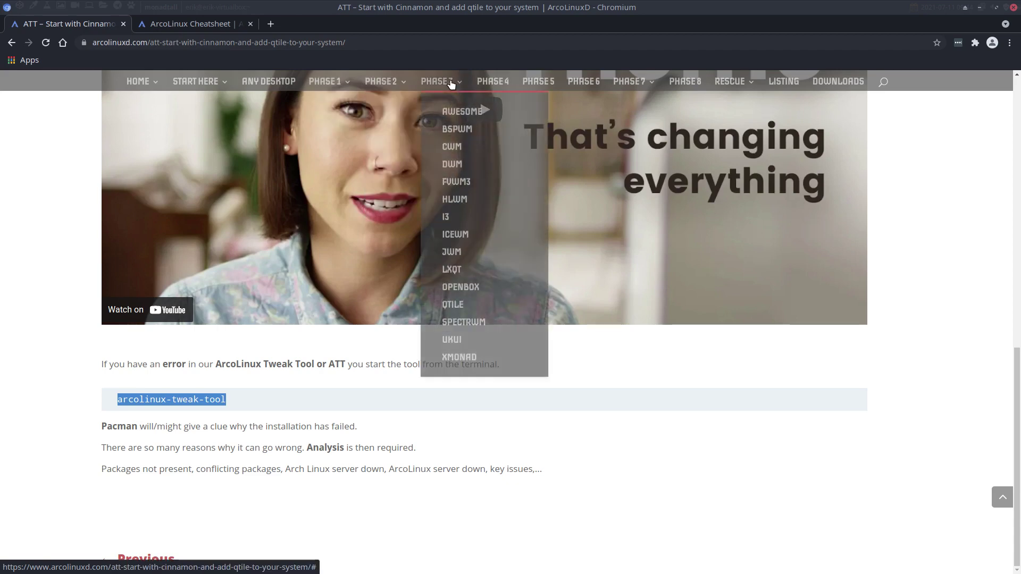
pyautogui.click(455, 304)
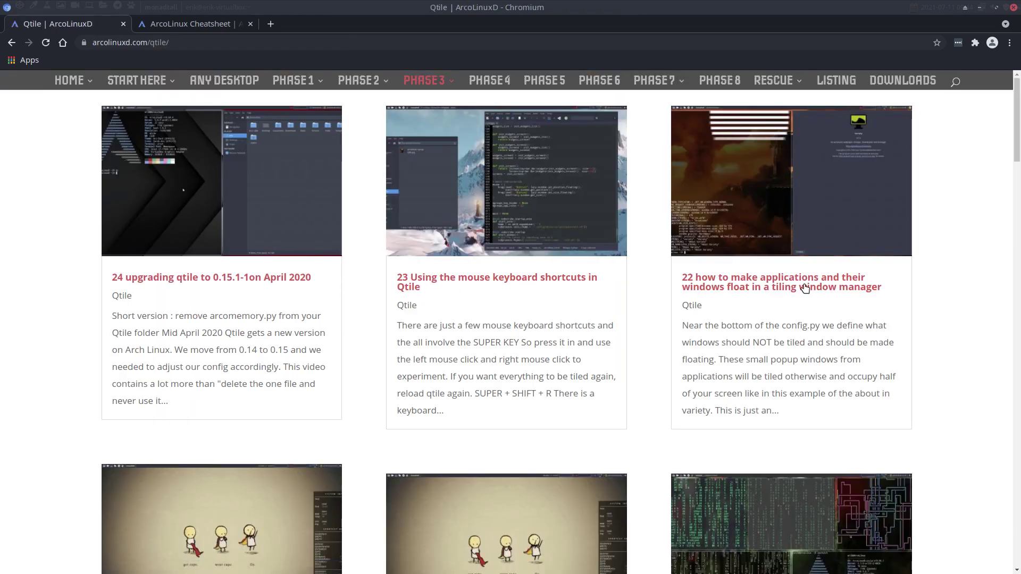
# Browse the Qtile posts, then switch to workspace 1 with the terminal and file manager
pyautogui.scroll(-3, 803, 289)
pyautogui.scroll(-15, 806, 289)
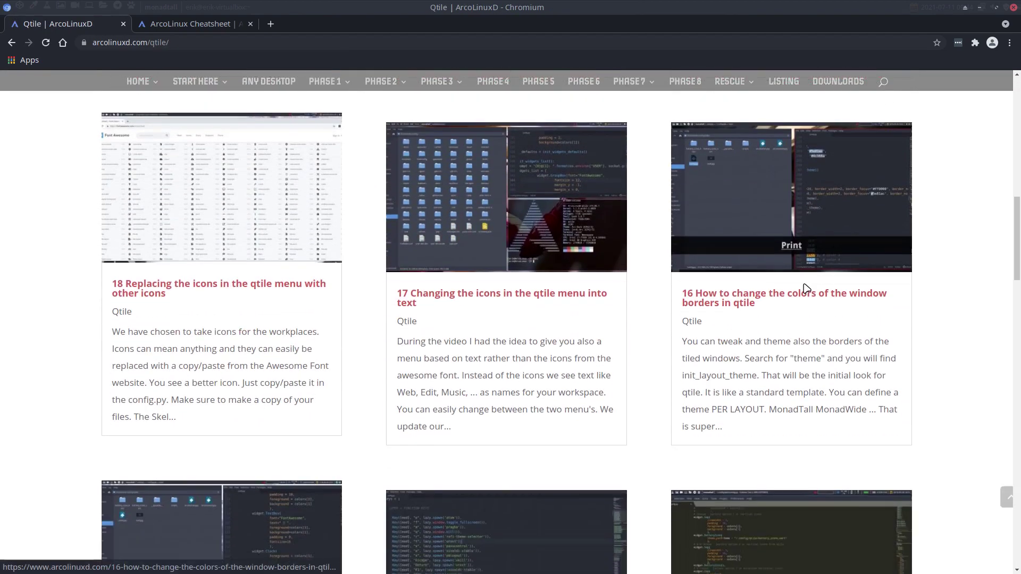
pyautogui.scroll(-7, 804, 288)
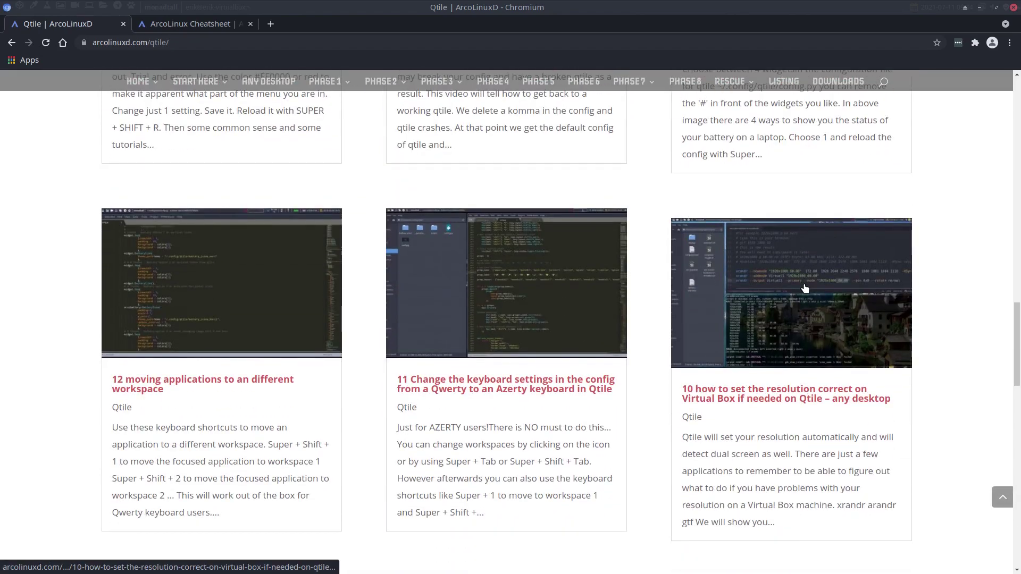
pyautogui.press('super+1')
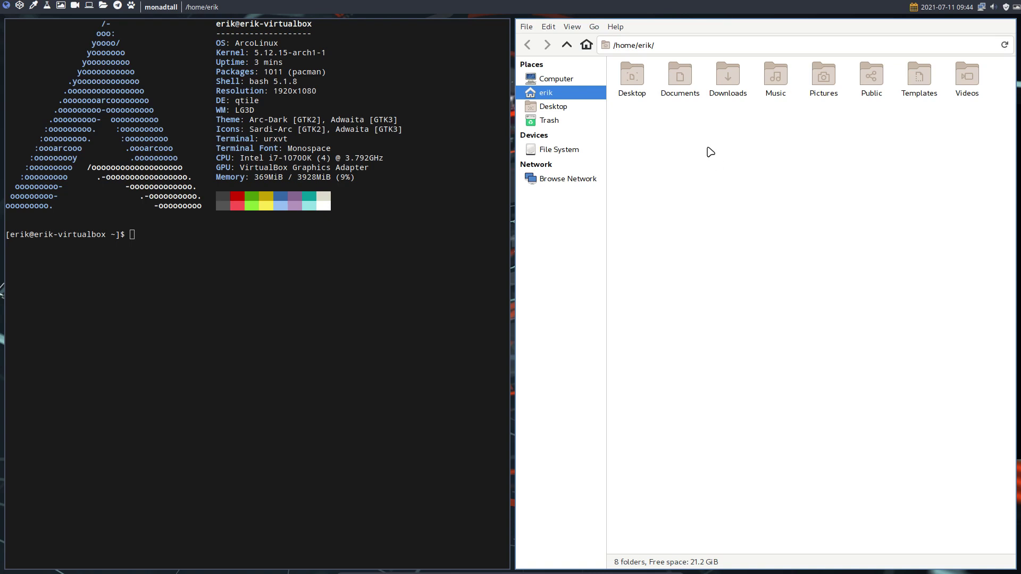
# Show Thunar's Help > About dialog to read version 4.16.8, then close it
pyautogui.click(617, 28)
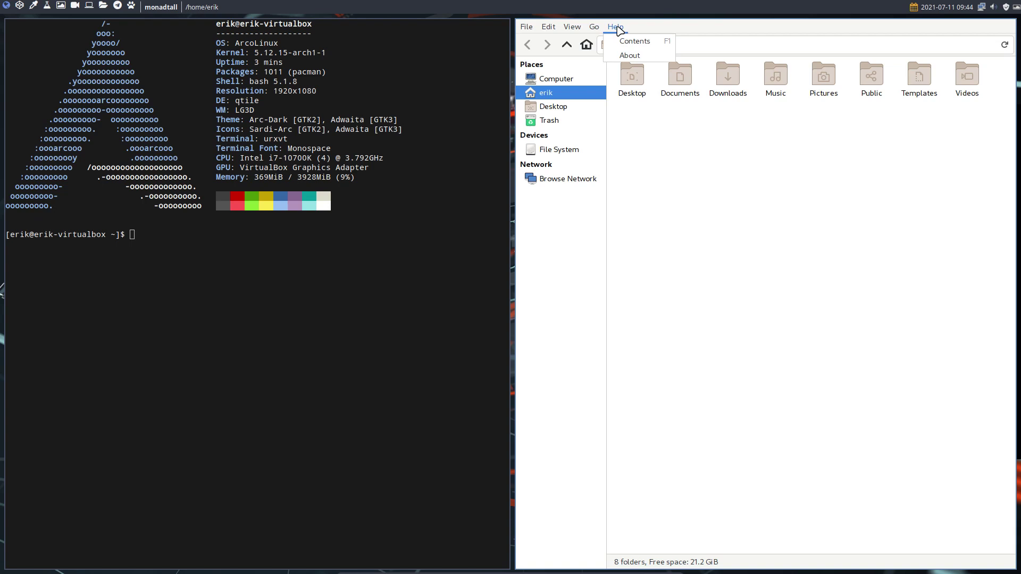
pyautogui.click(630, 55)
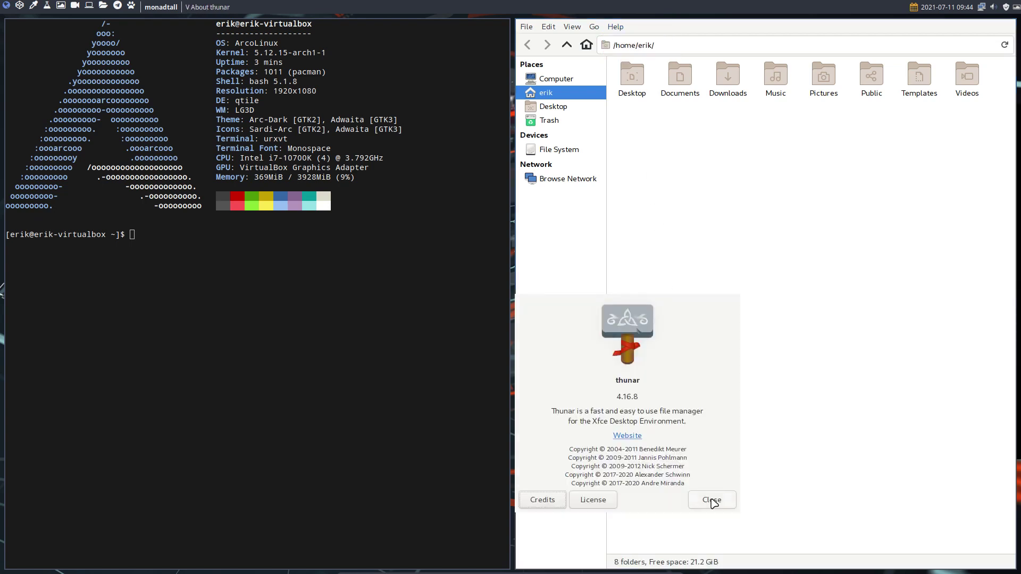
pyautogui.click(713, 498)
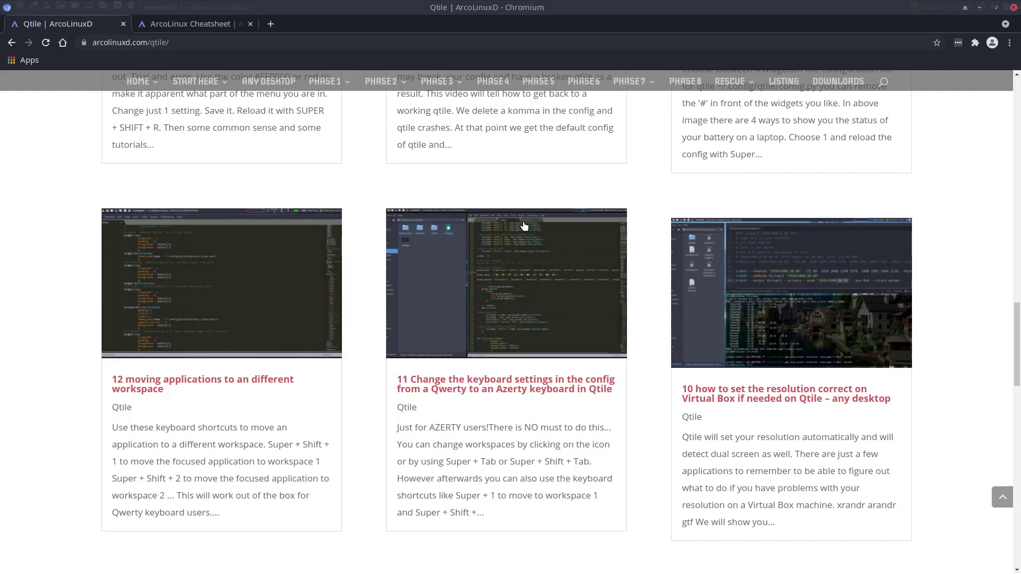
# Scroll to the top of the Qtile page and load the PHASE 4 ArcoLinux Tweak Tool page
pyautogui.scroll(10, 523, 229)
pyautogui.scroll(12, 526, 226)
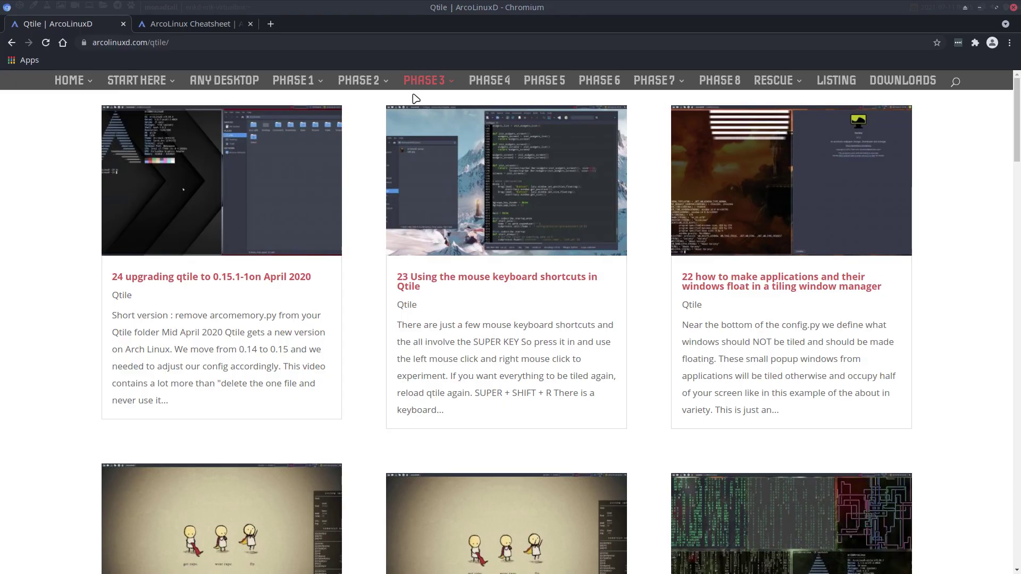
pyautogui.moveTo(294, 80)
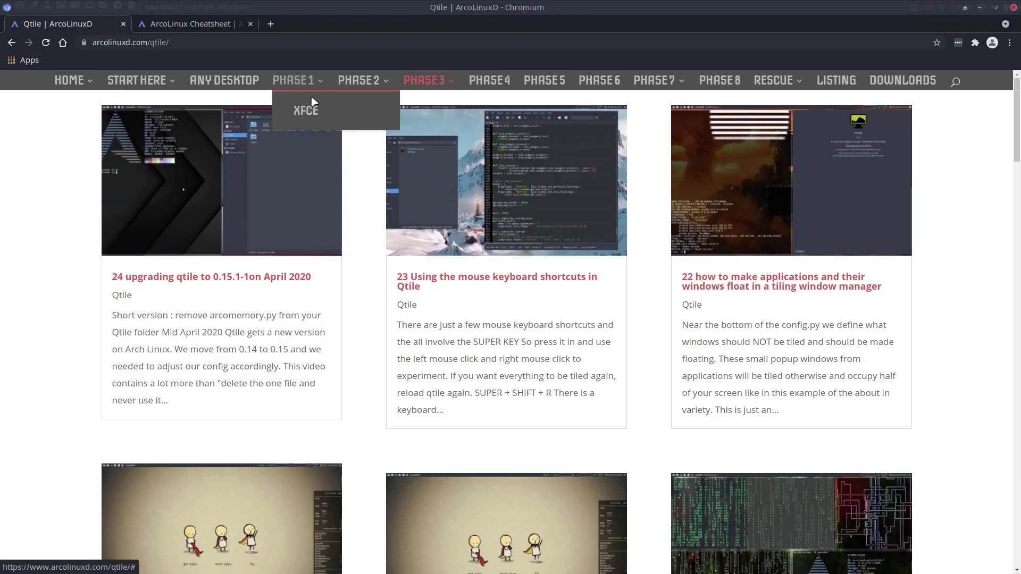
pyautogui.moveTo(351, 82)
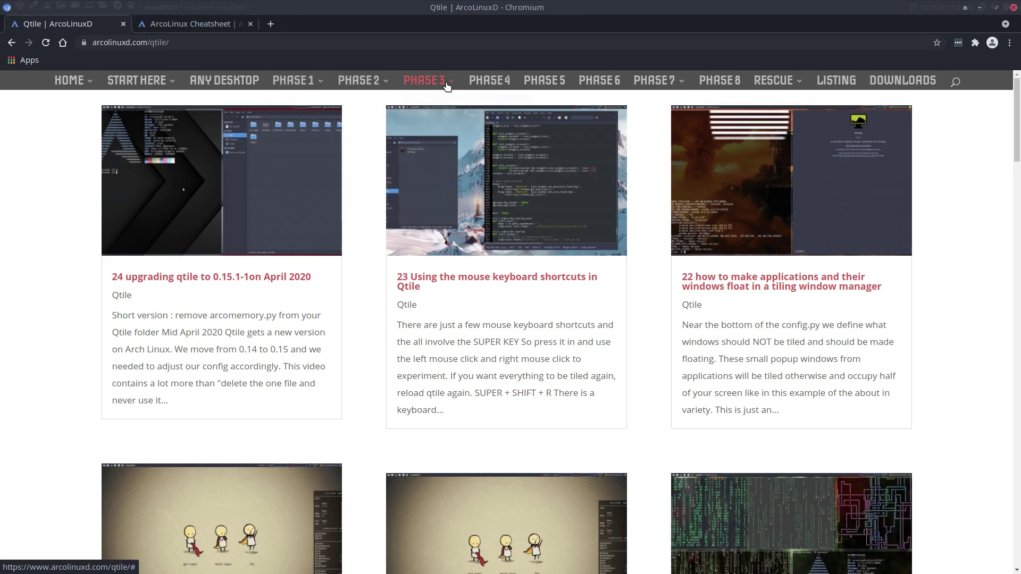
pyautogui.moveTo(448, 80)
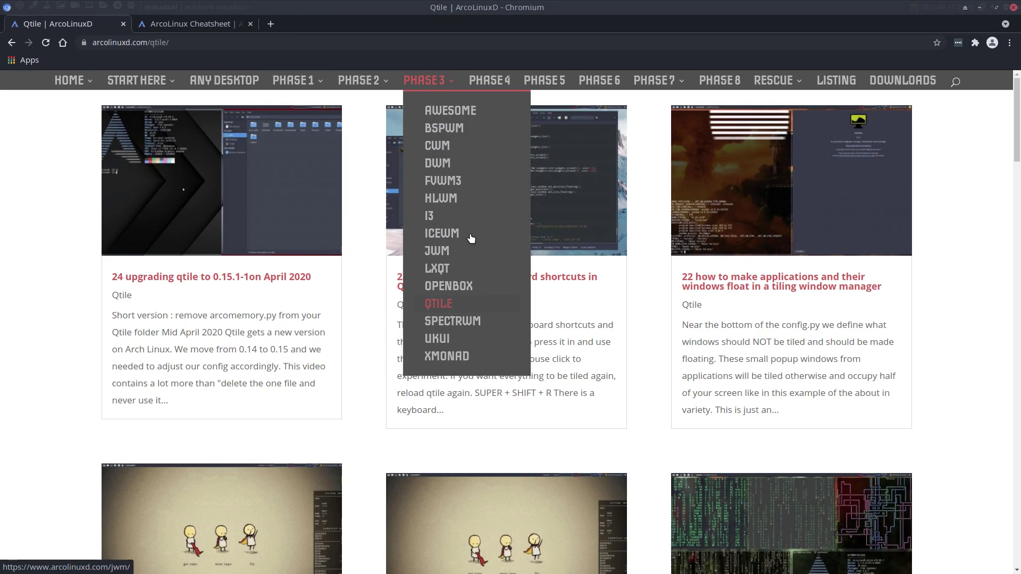
pyautogui.click(490, 80)
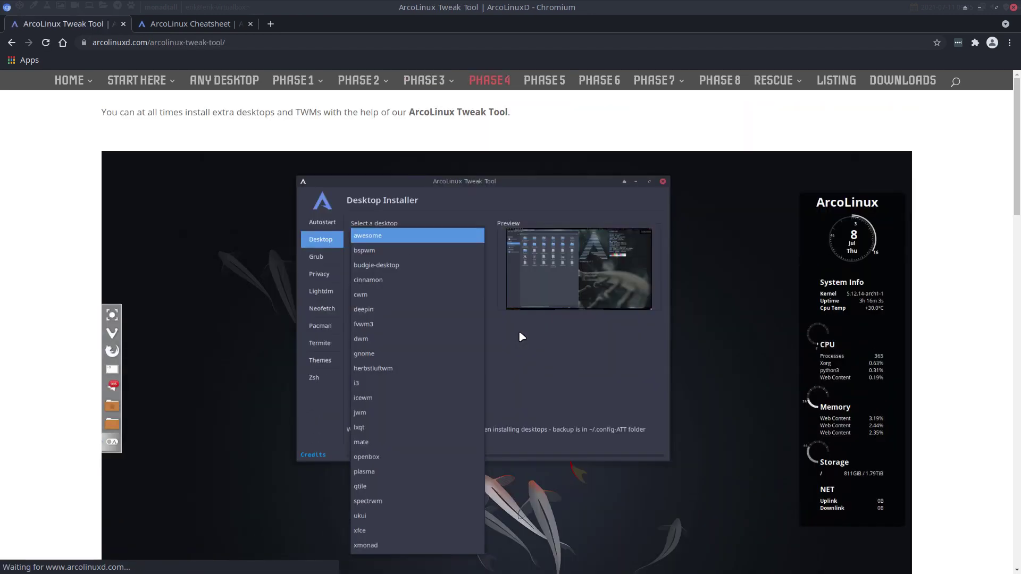